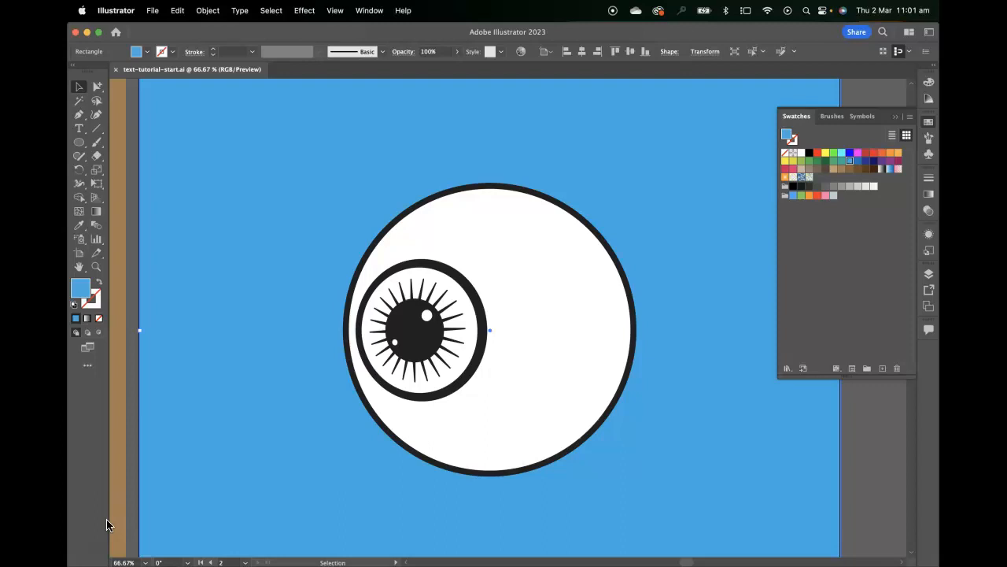
- Duplicate the illustration artboard together with its eyeball artwork
left_click(392, 344)
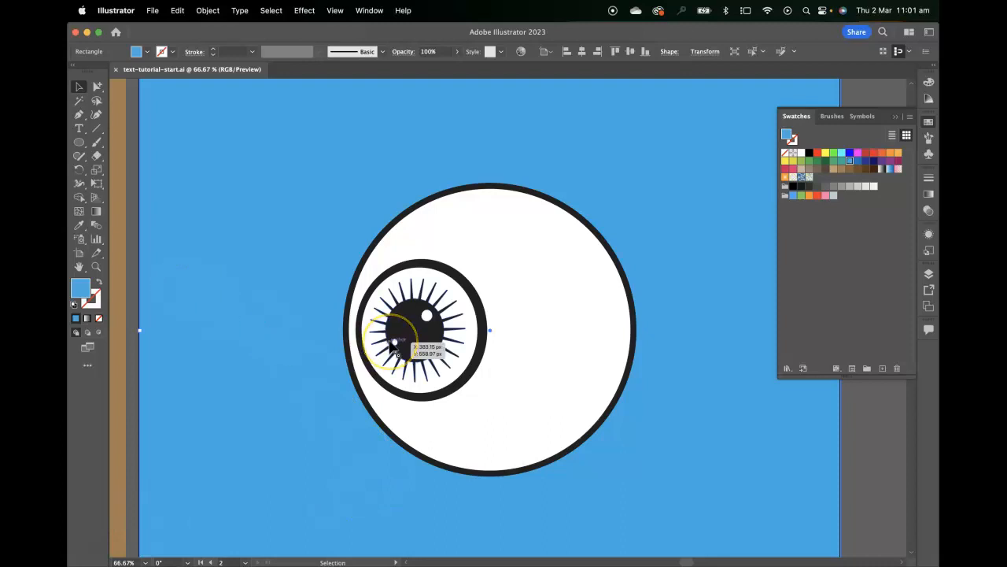
key("super+minus")
left_click_drag(611, 250, 451, 267)
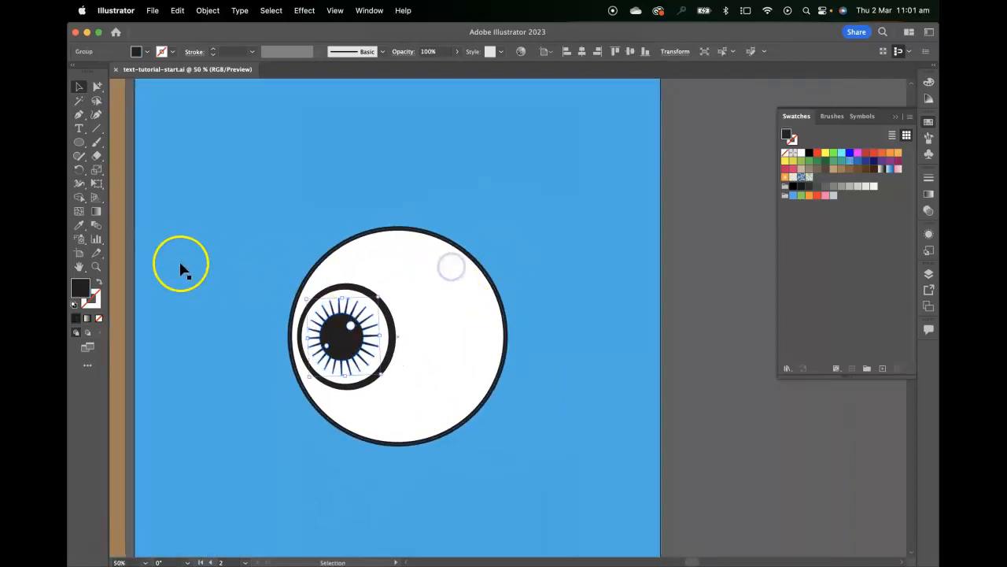
left_click(931, 125)
left_click(929, 305)
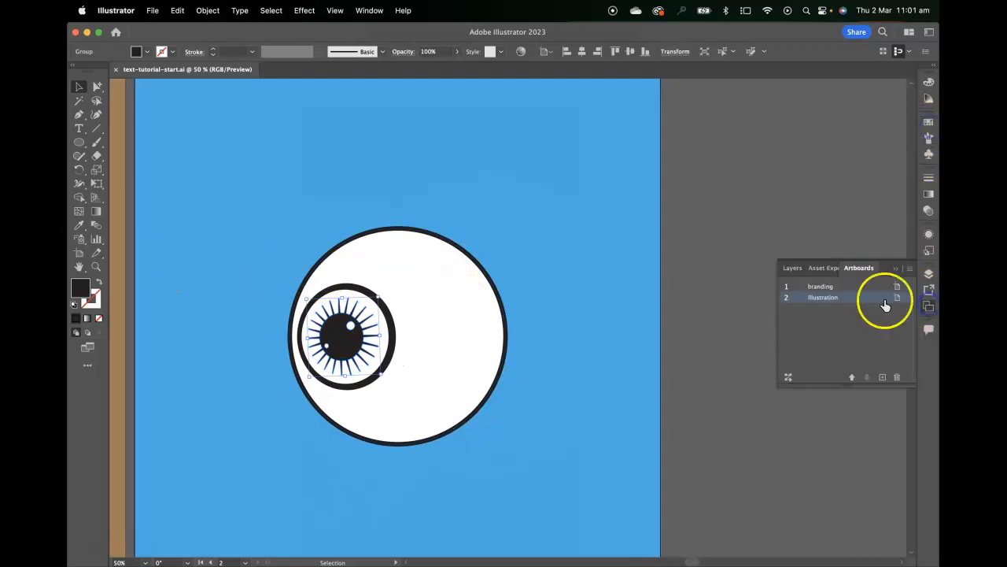
double_click(826, 299)
left_click_drag(827, 299, 883, 377)
left_click_drag(647, 251, 580, 284)
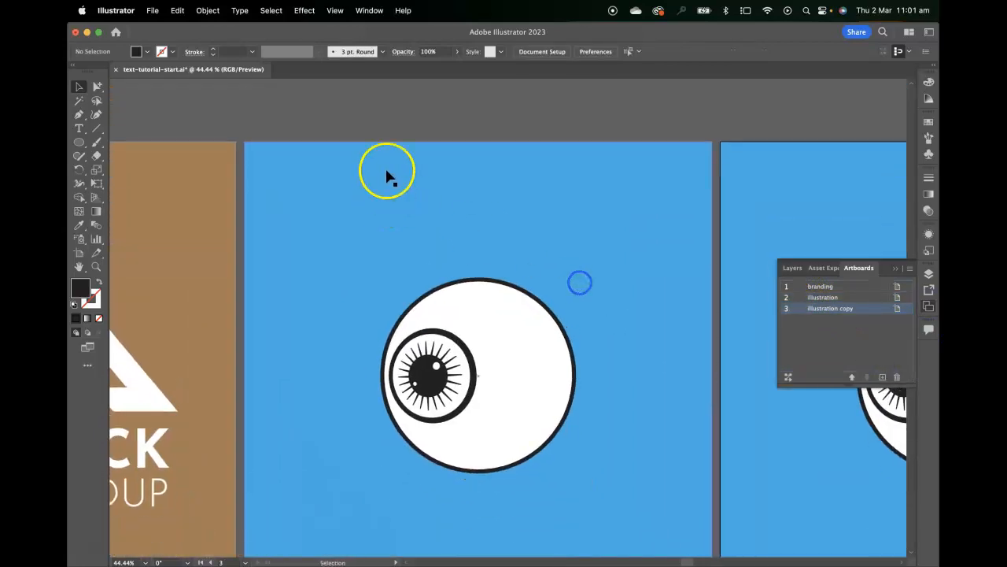
- Open the Texturizer effect for the blue background rectangle on the original illustration artboard
left_click(358, 186)
left_click_drag(490, 286, 472, 237)
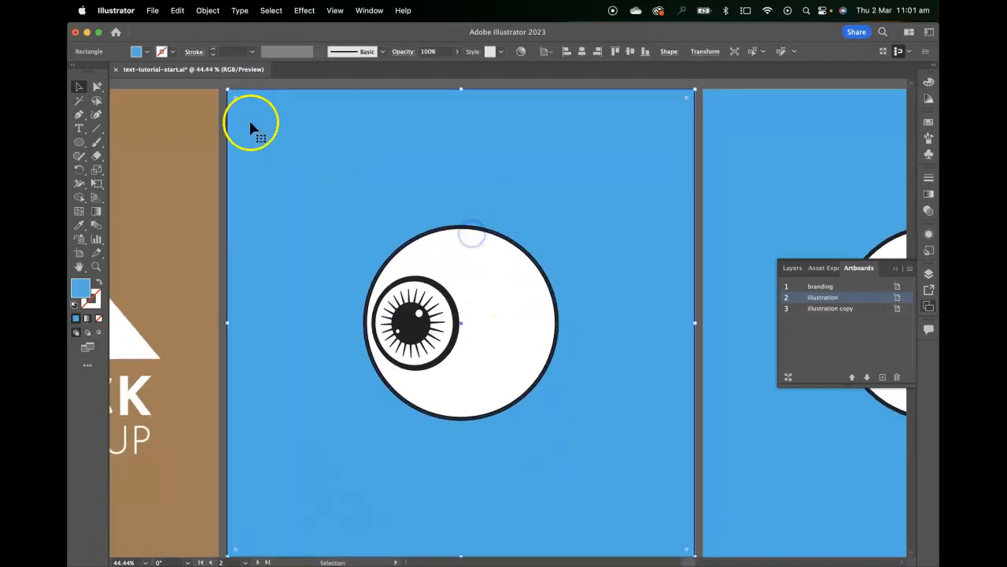
left_click(206, 11)
mouse_move(305, 10)
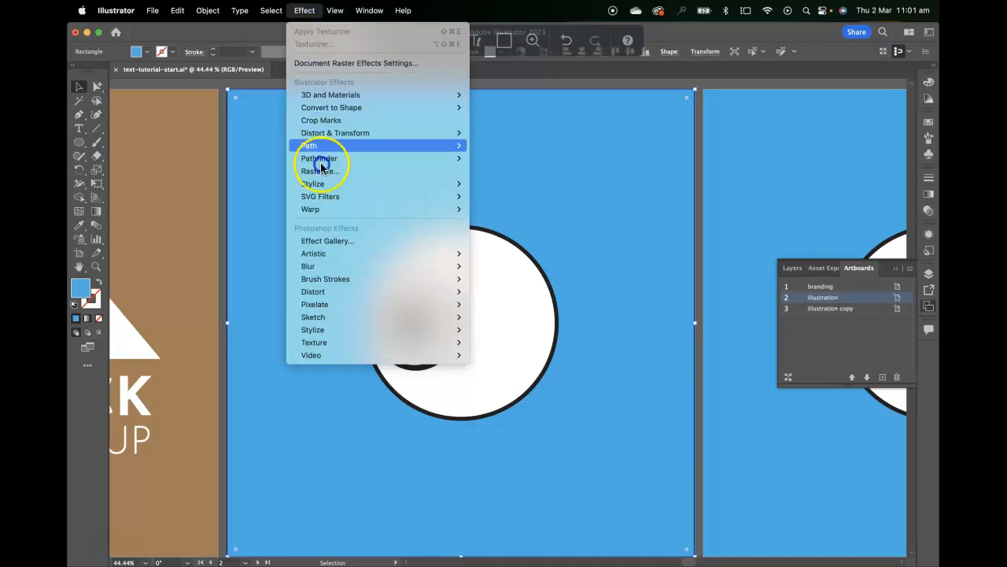
mouse_move(334, 343)
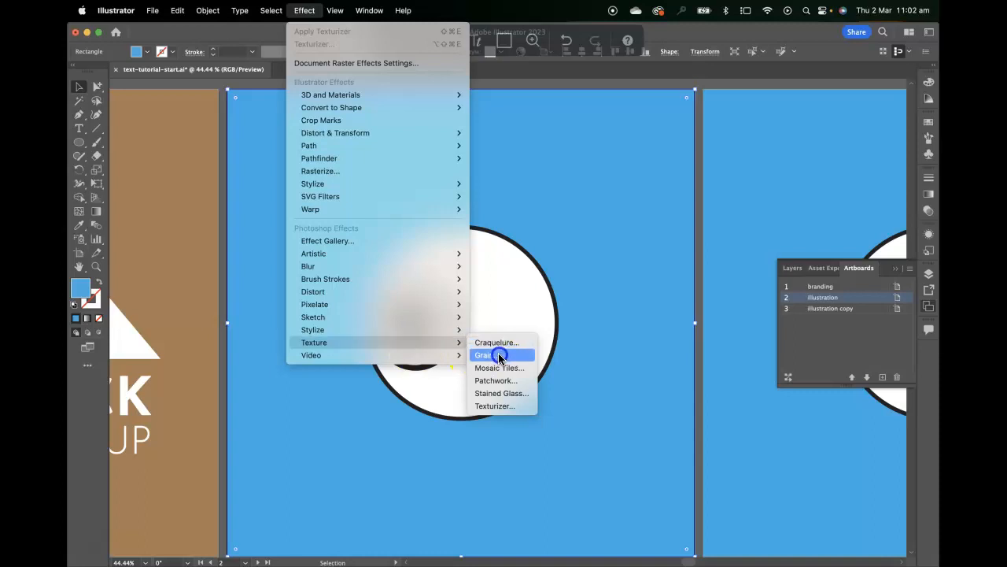
left_click(504, 407)
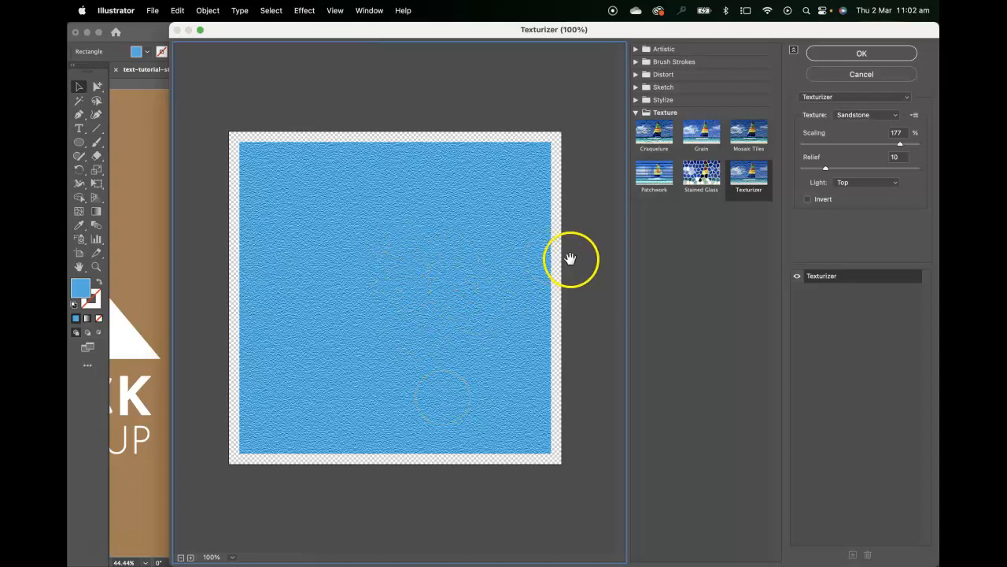
- Try the Canvas, Burlap, Brick and Sandstone textures on the blue background in the Texturizer preview
left_click(874, 116)
left_click(875, 104)
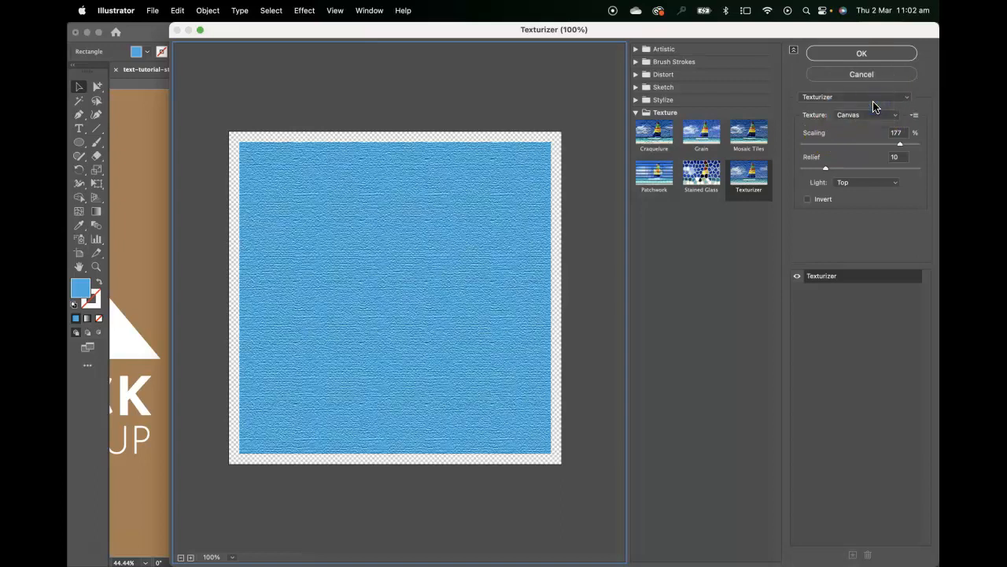
left_click(876, 114)
left_click(876, 103)
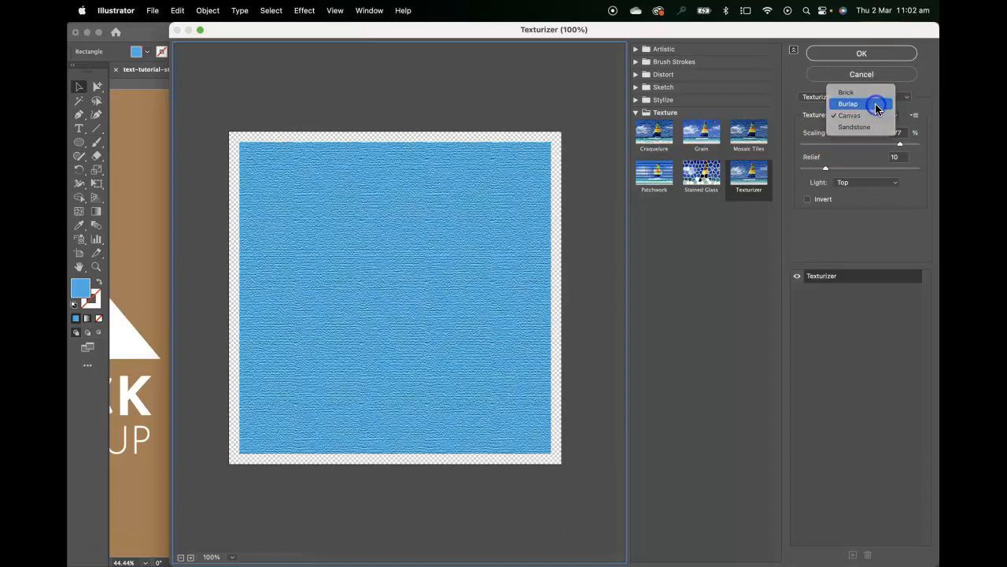
left_click(869, 115)
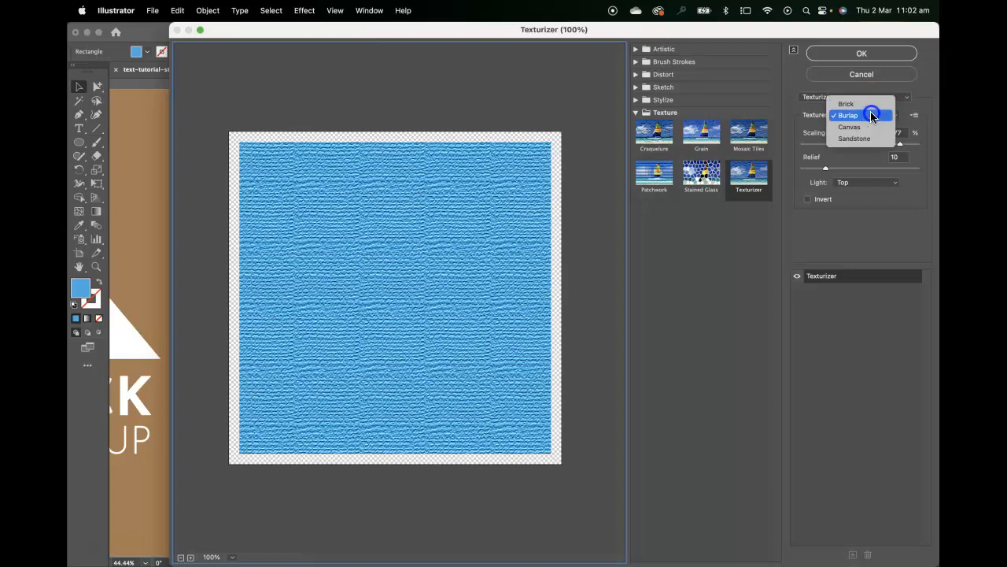
left_click(871, 105)
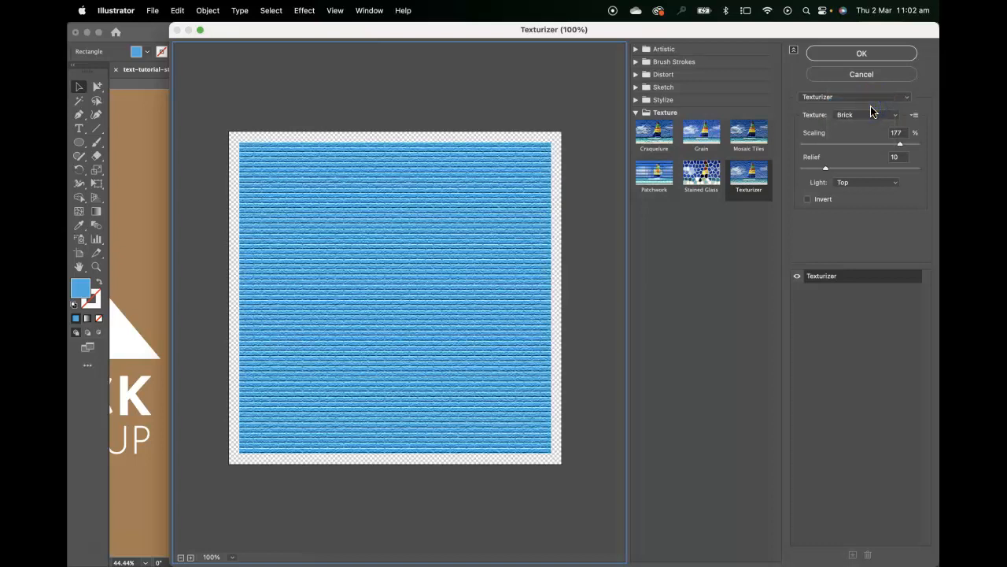
left_click(873, 115)
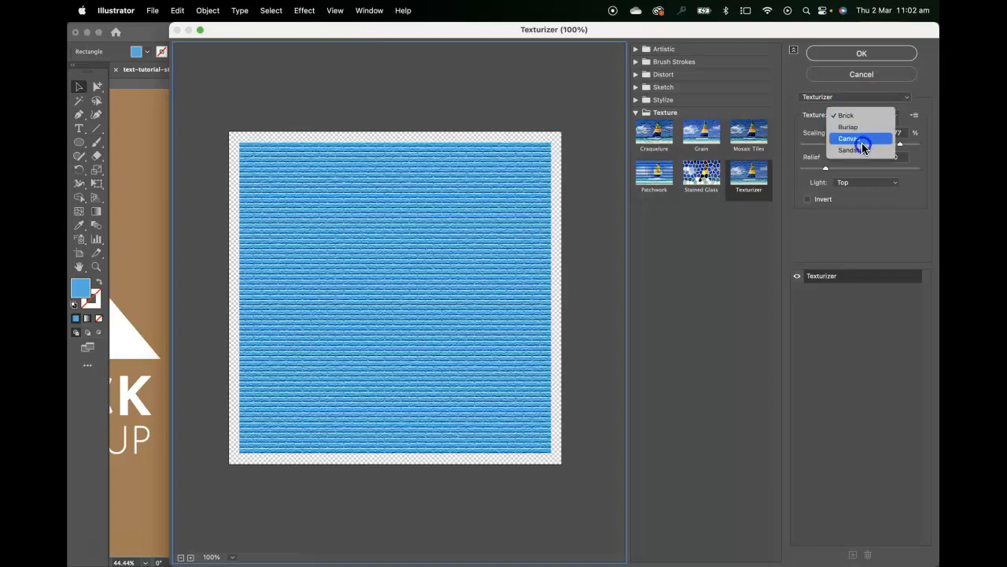
left_click(862, 141)
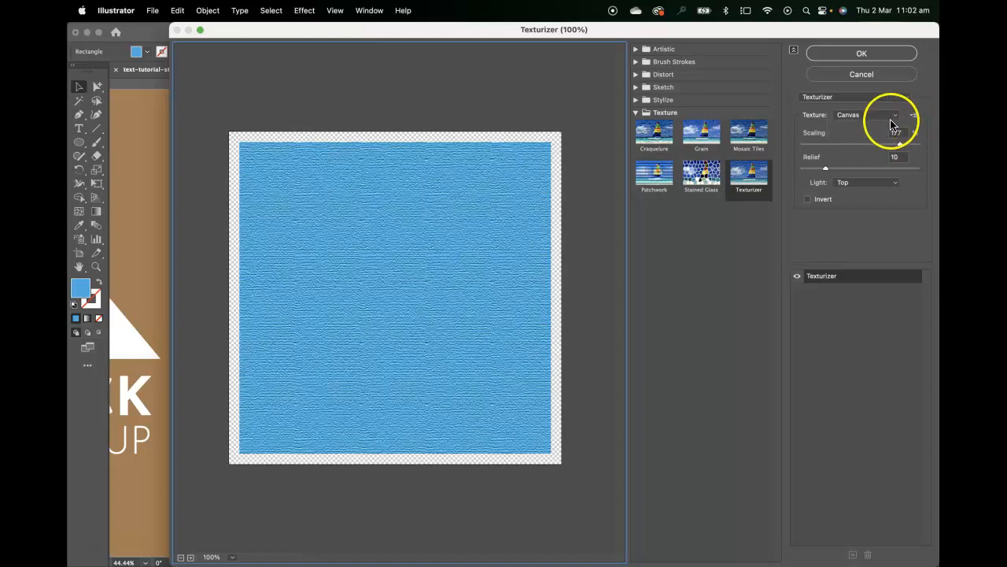
left_click(876, 115)
left_click(872, 127)
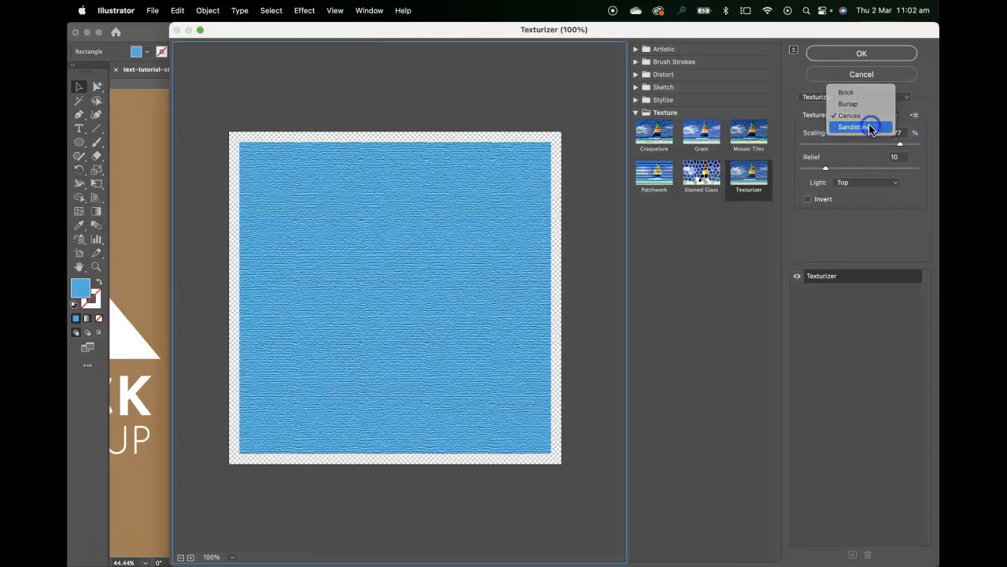
- Set the Texturizer texture to Canvas with 120% scaling and a relief of 7
left_click(871, 117)
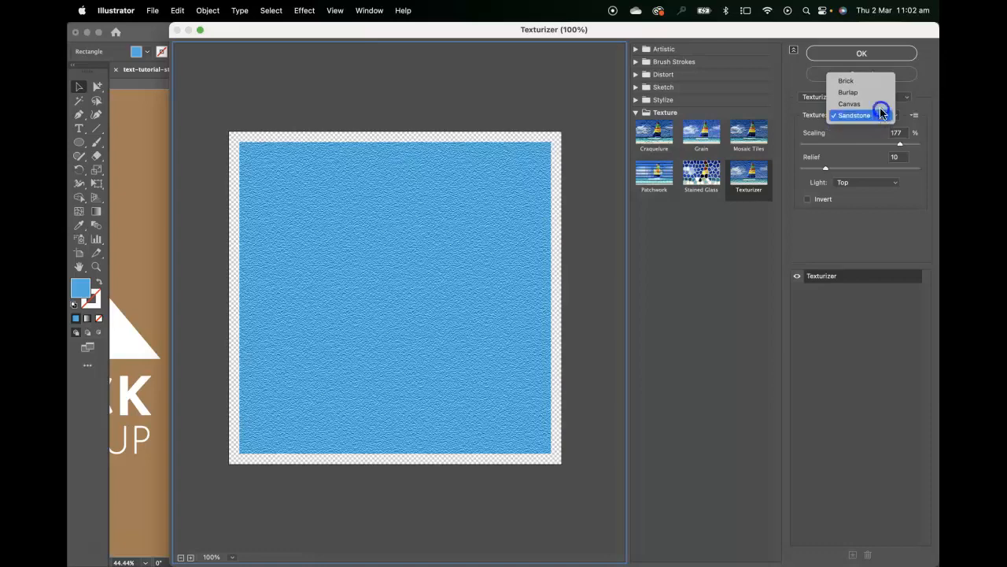
left_click(866, 103)
left_click_drag(902, 146, 855, 147)
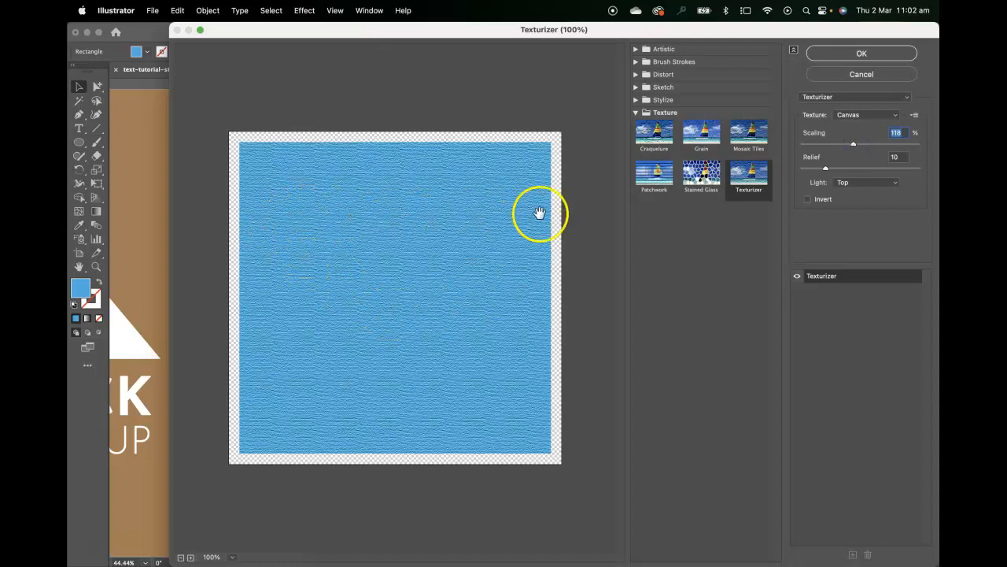
left_click_drag(853, 143, 816, 164)
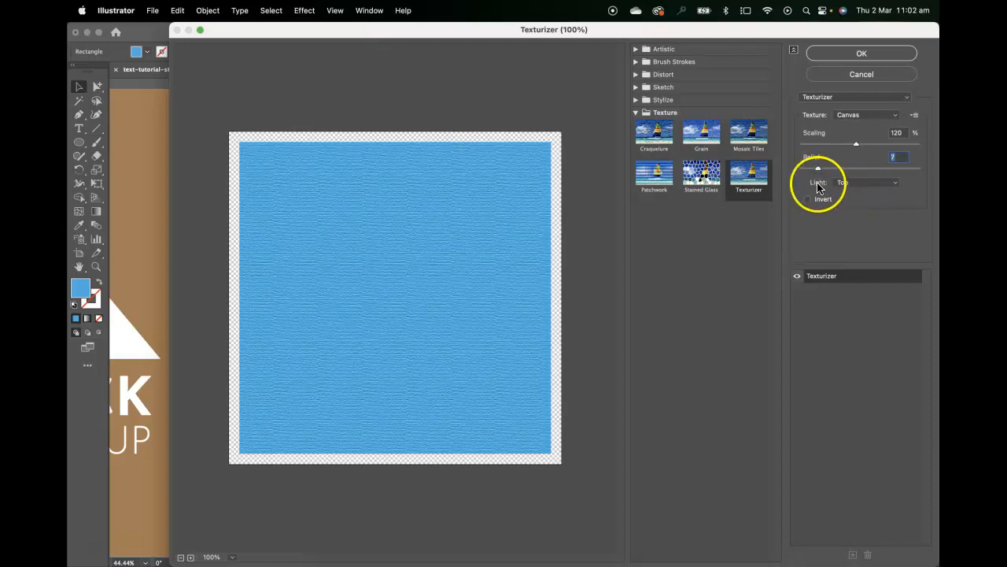
- Set the texture's light direction to Top Right and apply the Texturizer effect to the blue background
left_click(863, 184)
left_click_drag(864, 184, 857, 196)
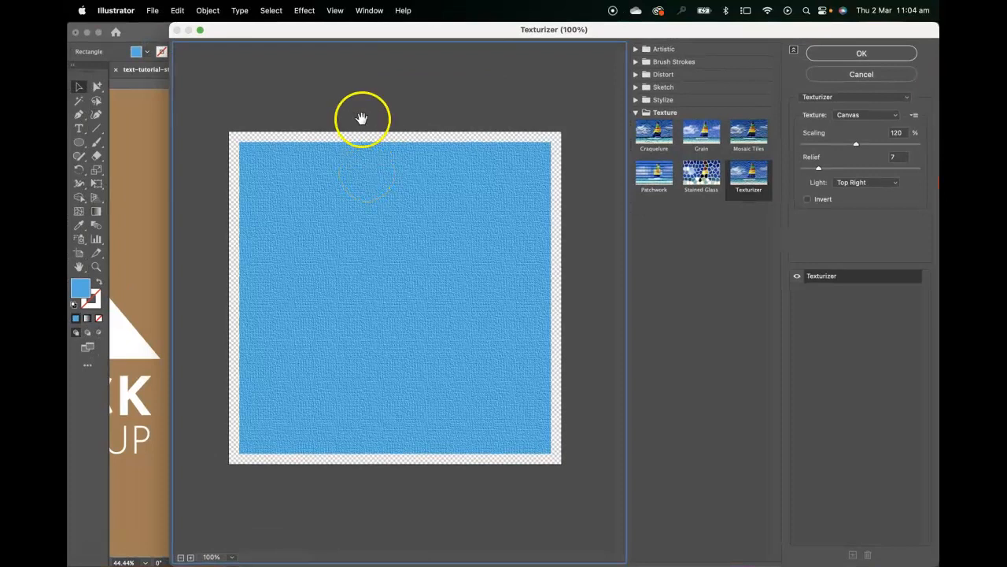
left_click_drag(807, 35, 773, 35)
left_click(836, 55)
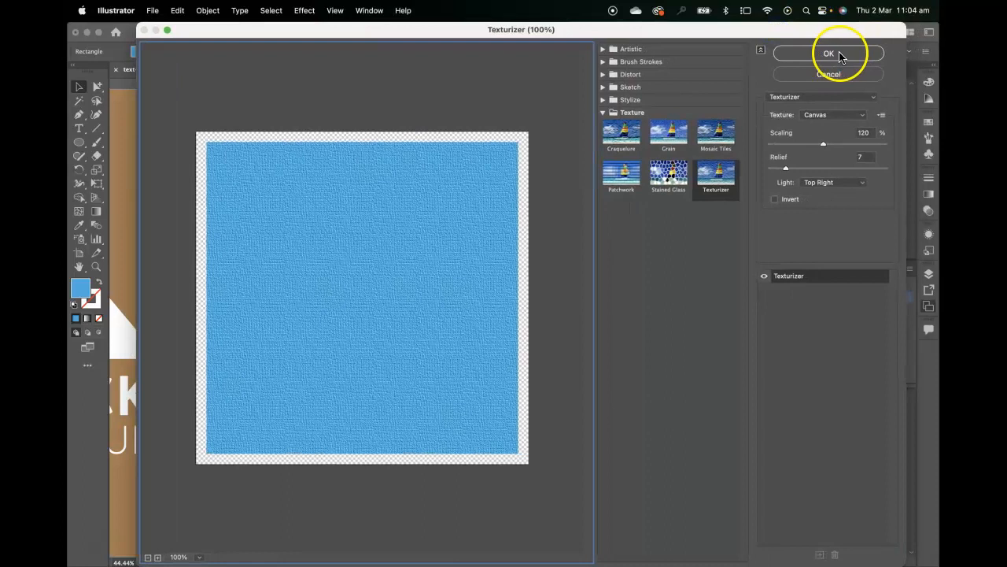
left_click(832, 54)
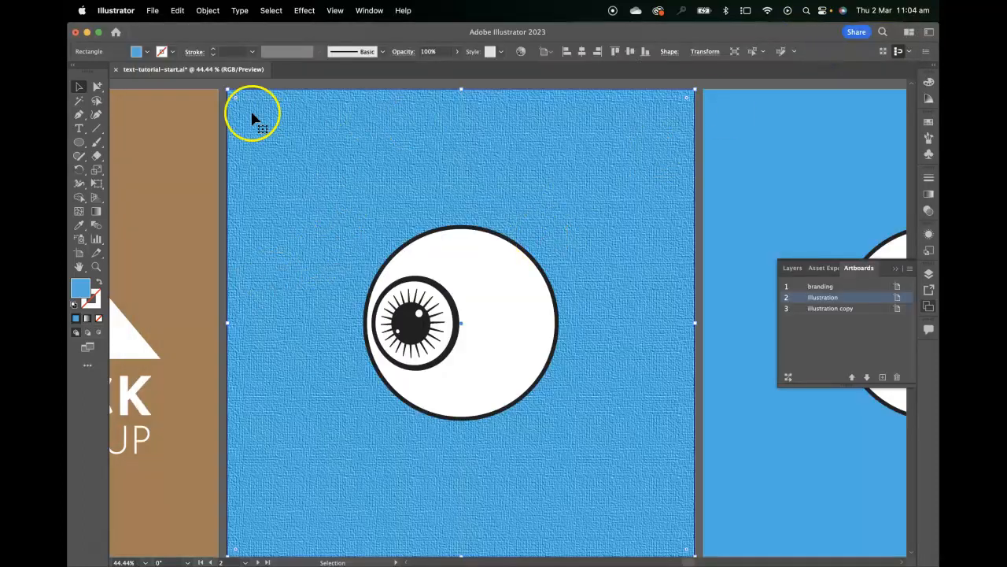
- Deselect the artwork and examine the canvas texture around the eyeball on the illustration artboard
key("super+shift+a")
scroll(513, 203, "up", 2)
left_click_drag(512, 202, 454, 112)
left_click_drag(414, 220, 443, 247)
key("super+minus")
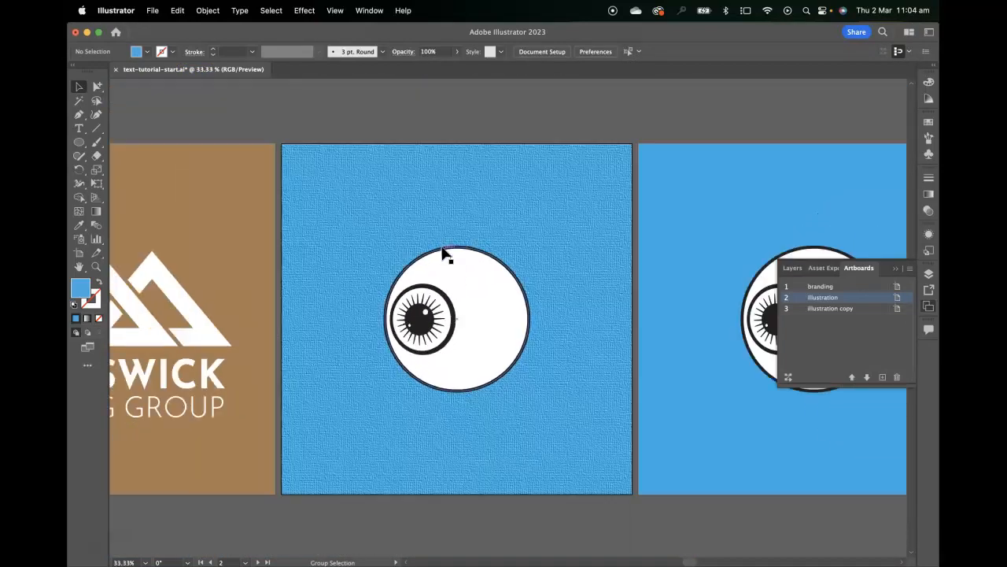
key("super+equal")
key("super+equal")
key("super+minus")
- Remove the fill from the eyeball's large outer circle, keeping its 9 pt black stroke
left_click(470, 263)
left_click(446, 293)
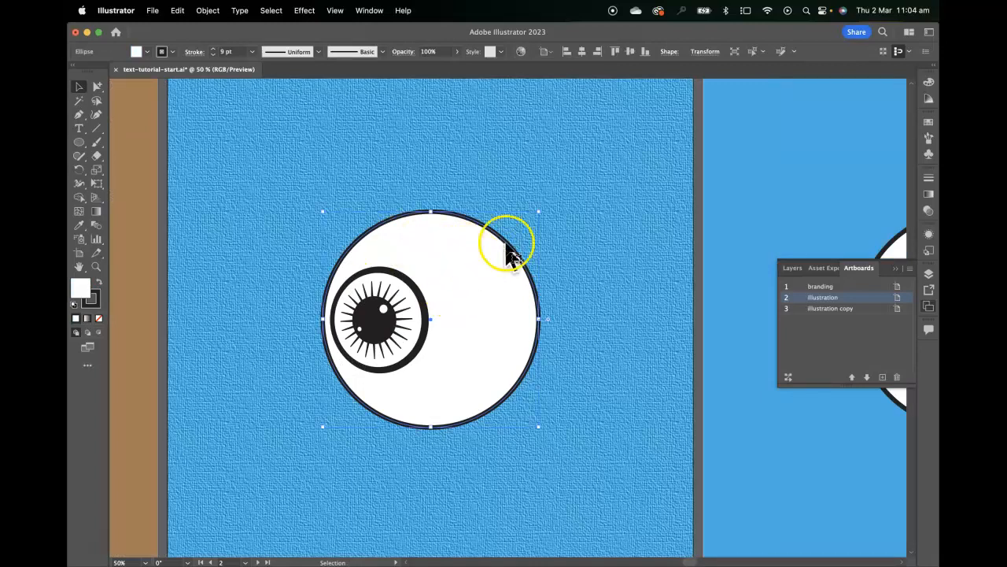
left_click_drag(493, 274, 579, 317)
key("super+z")
left_click(98, 318)
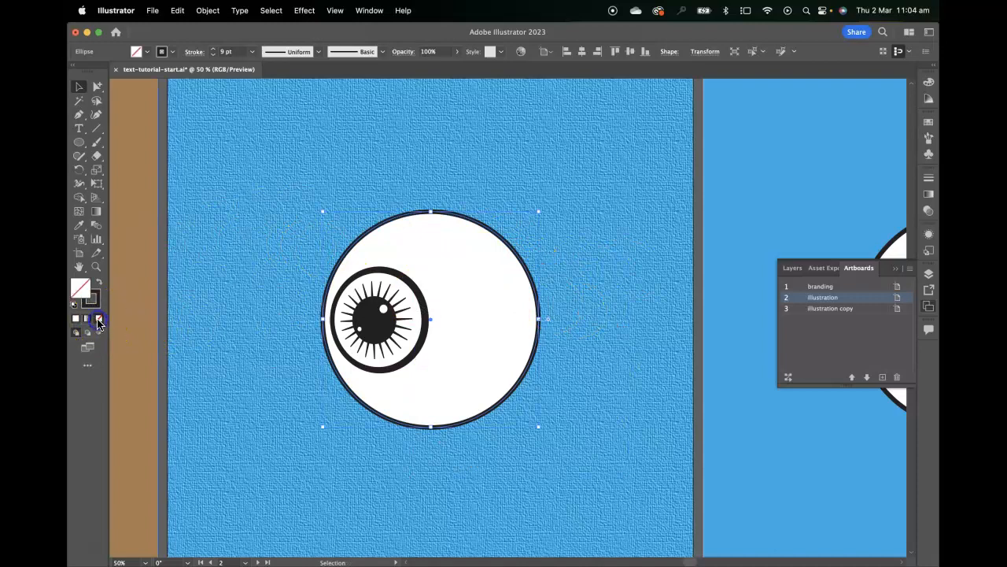
key("super+z")
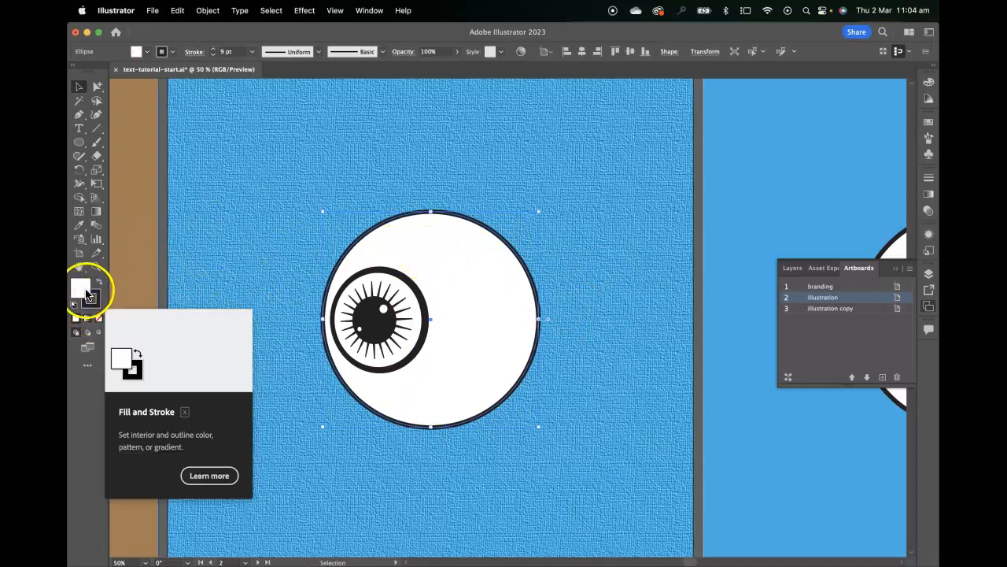
left_click(98, 318)
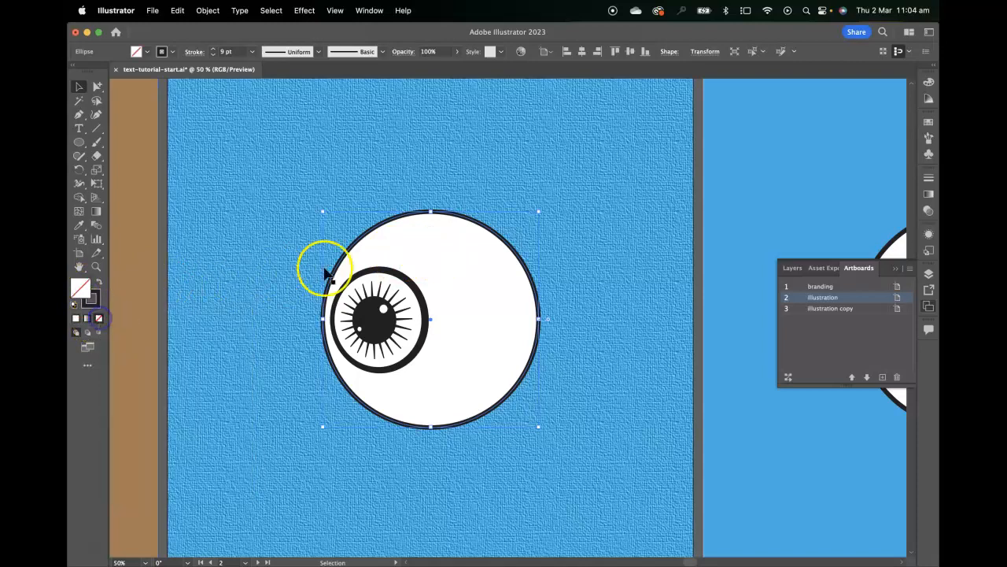
- Select the white circle beneath the eyeball's outline and fill it with a light grey swatch
left_click(341, 228)
left_click_drag(420, 265, 517, 278)
key("super+z")
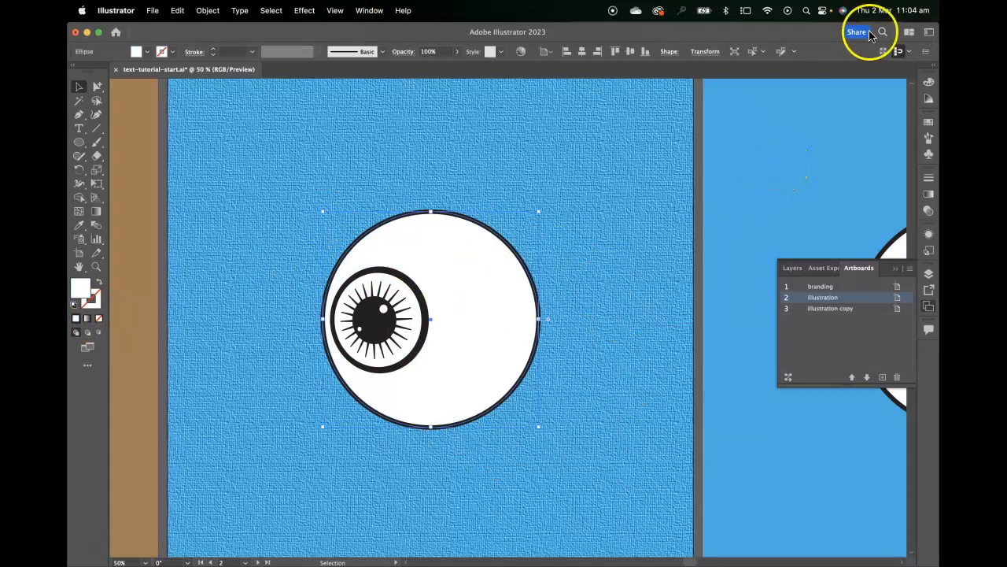
left_click(928, 124)
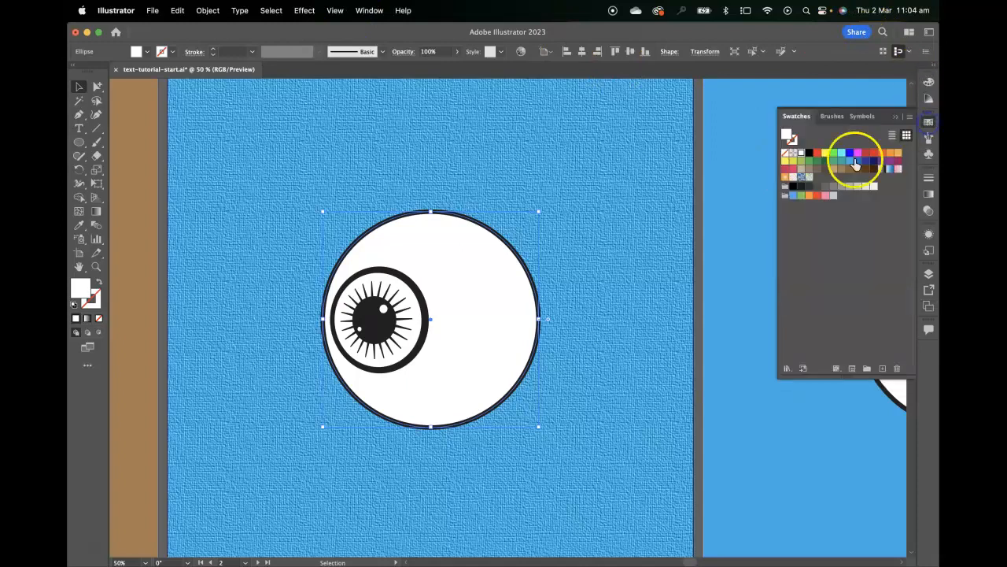
left_click(868, 187)
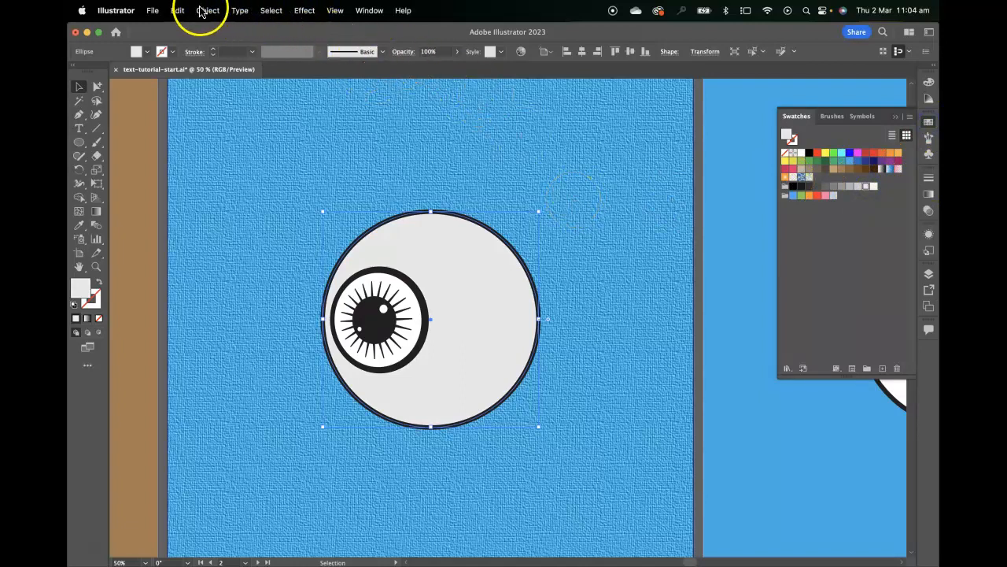
- Start the Grain texture effect on the light grey eyeball circle, with its preview enlarged to 200%
left_click(302, 10)
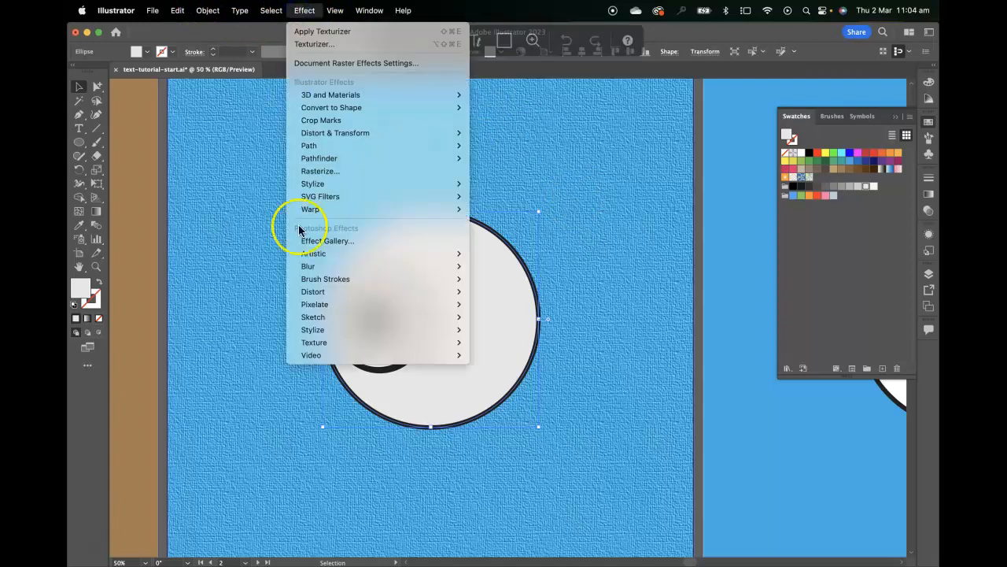
mouse_move(352, 269)
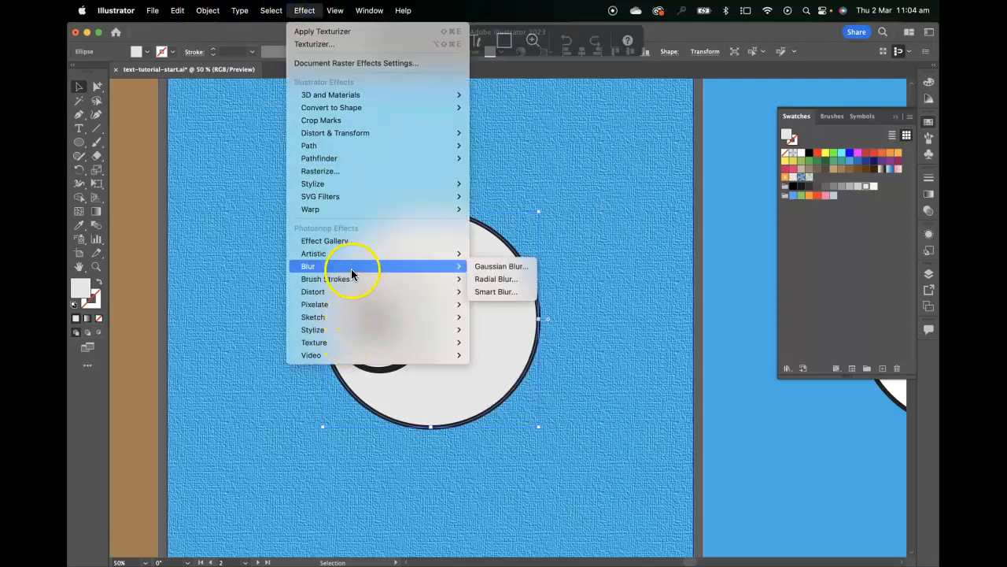
mouse_move(348, 342)
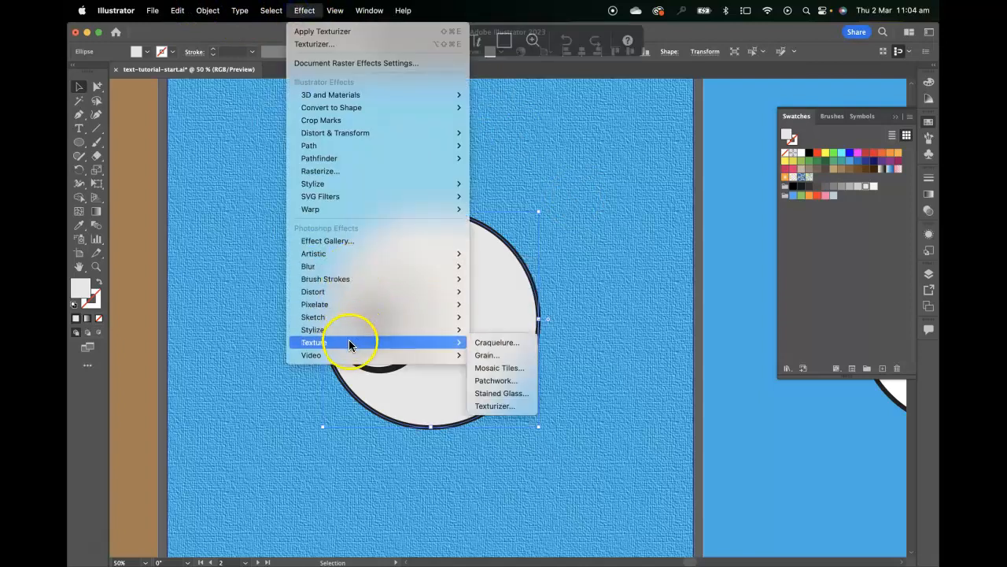
left_click(486, 356)
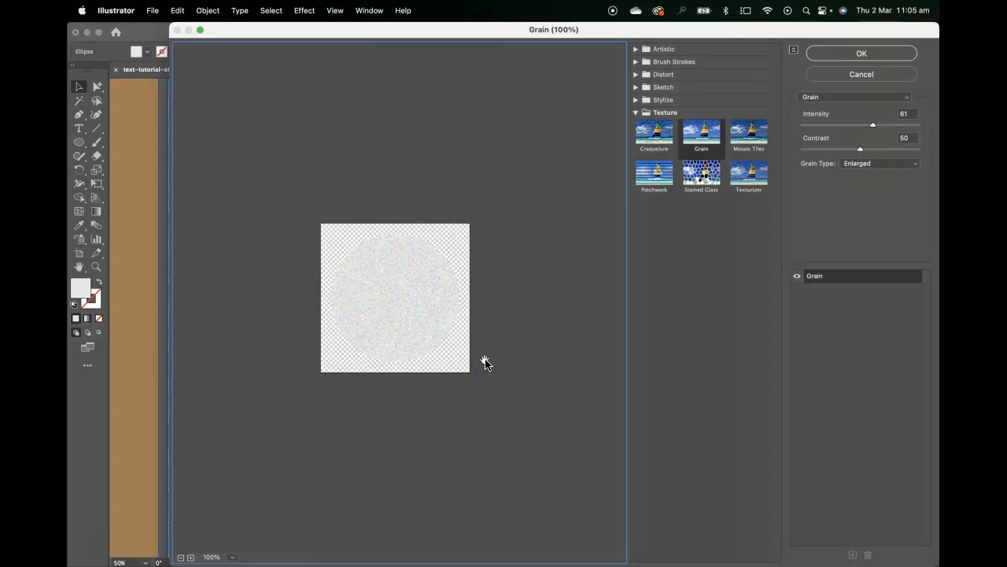
left_click(191, 558)
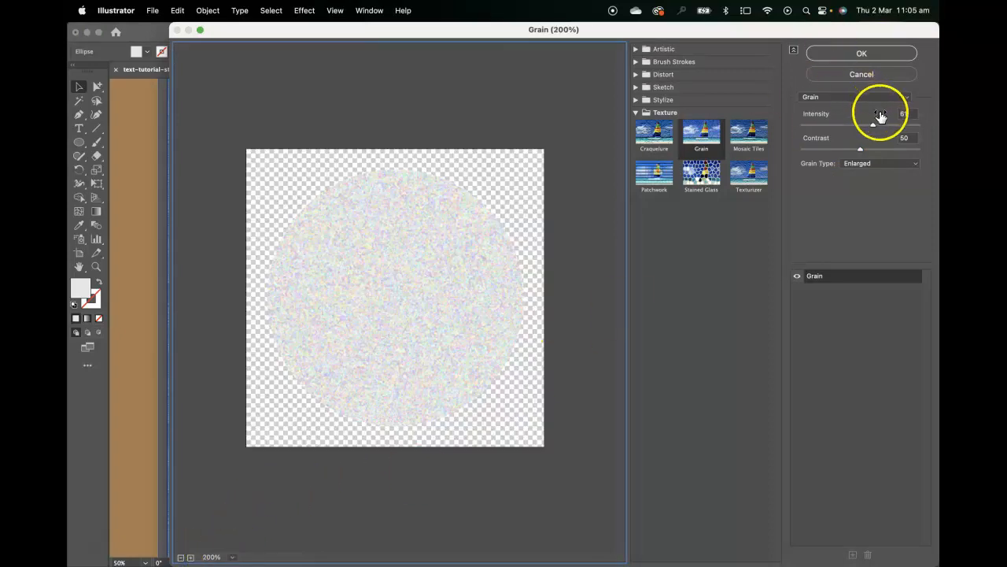
- Compare the Sprinkles and Soft grain types, and set the grain type to Stippled
left_click(880, 163)
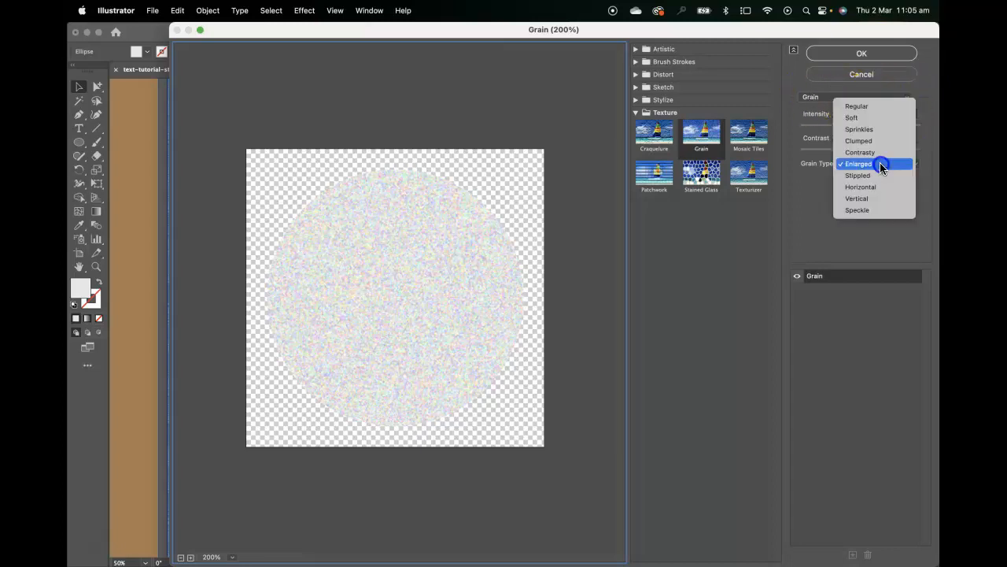
left_click(883, 131)
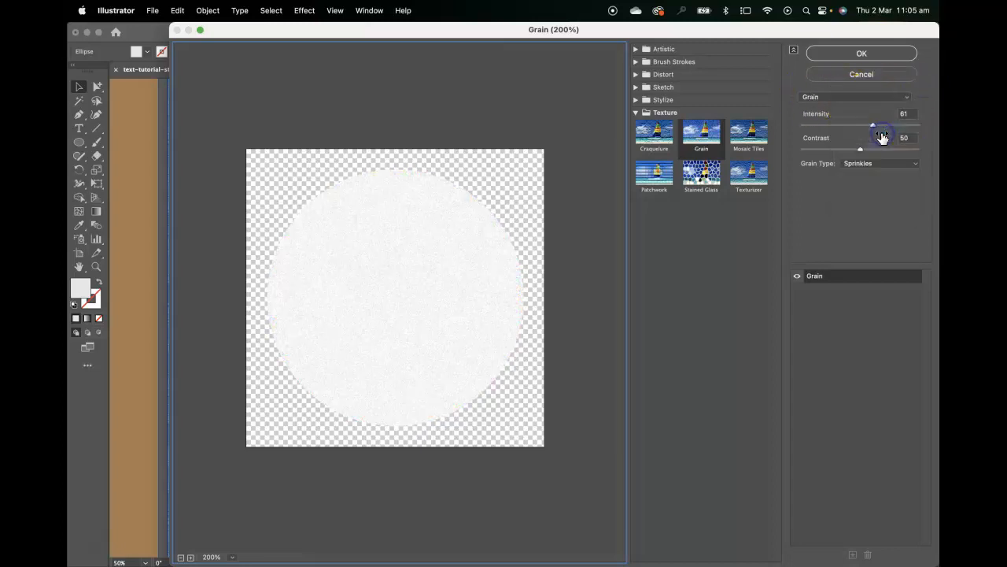
left_click(880, 163)
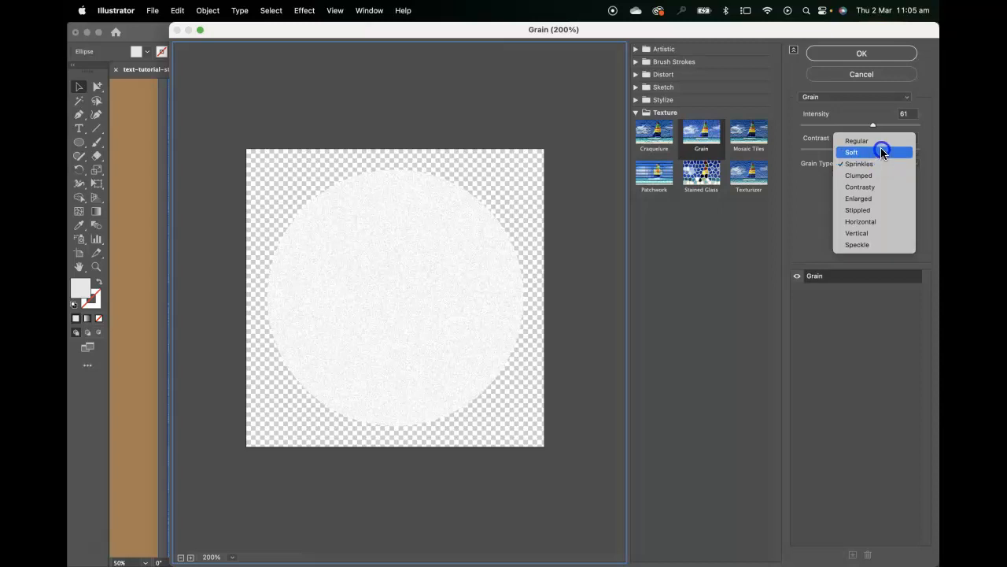
left_click(882, 152)
left_click(885, 163)
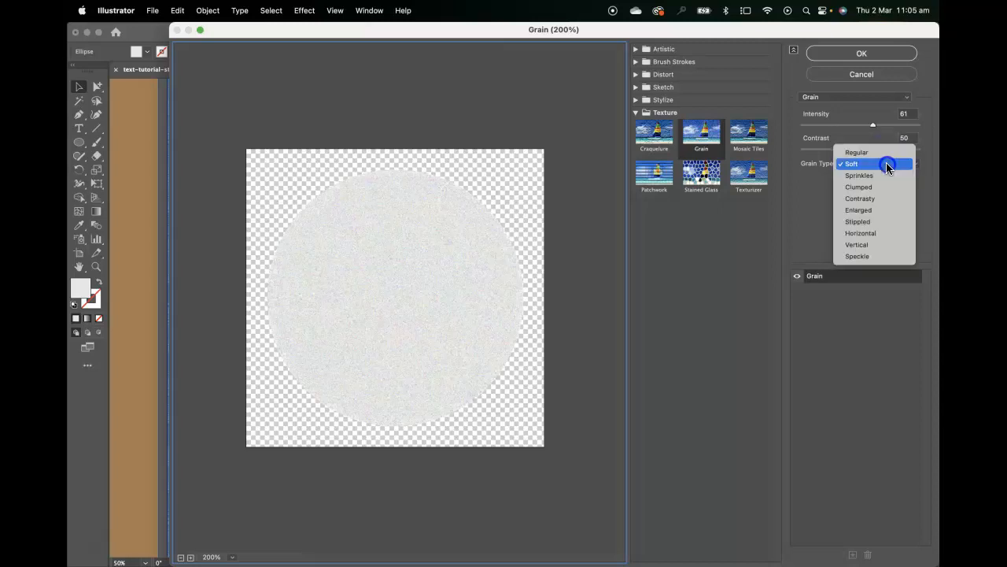
left_click(881, 218)
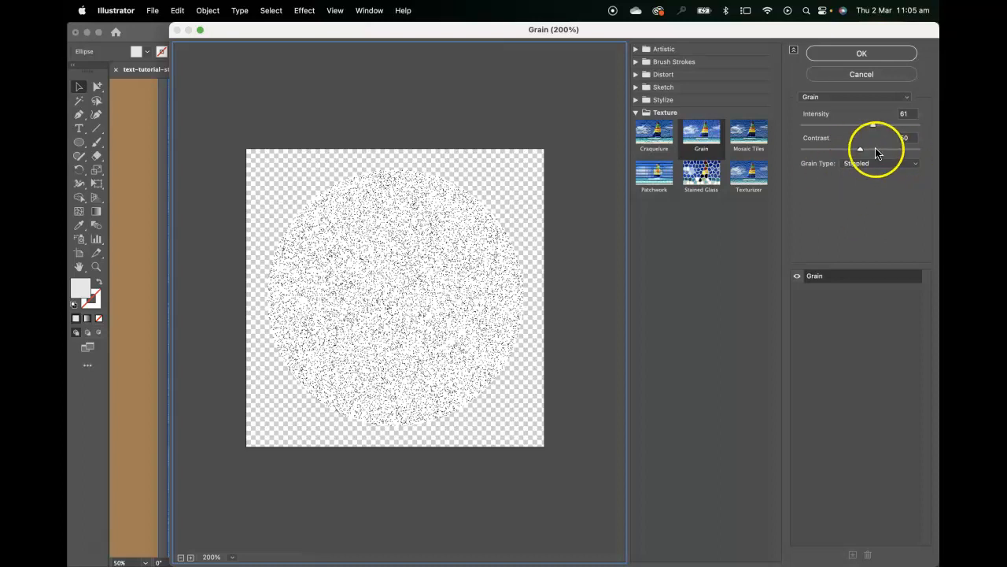
- Set the grain's contrast to 77 and intensity to 82, and apply the effect to the eyeball circle
left_click_drag(860, 149, 834, 151)
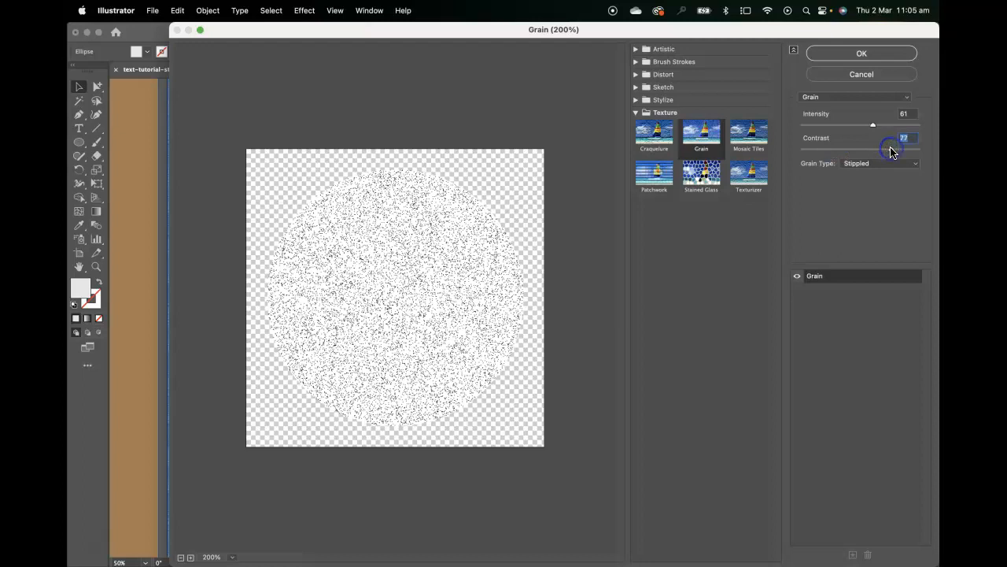
left_click_drag(876, 125, 897, 126)
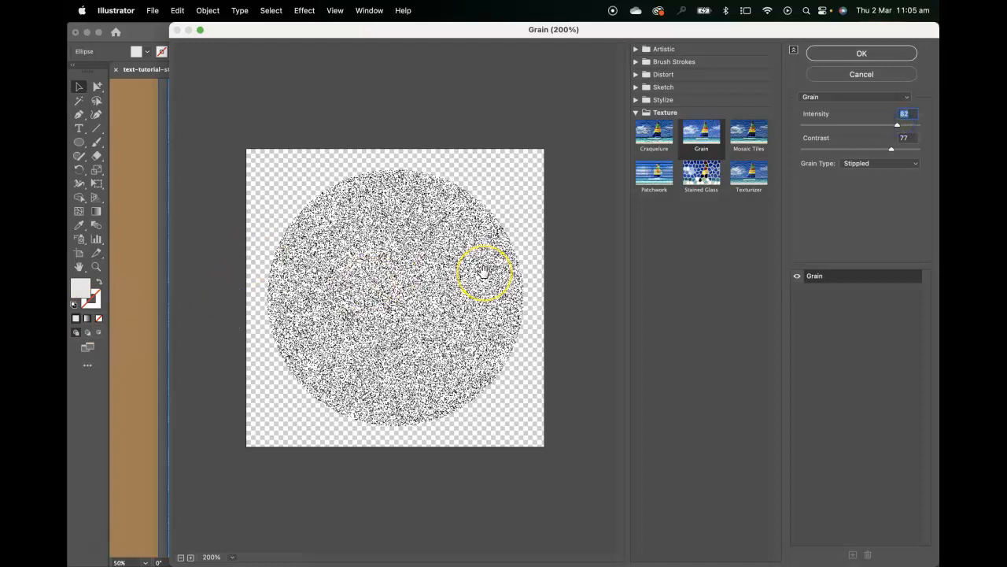
left_click(889, 55)
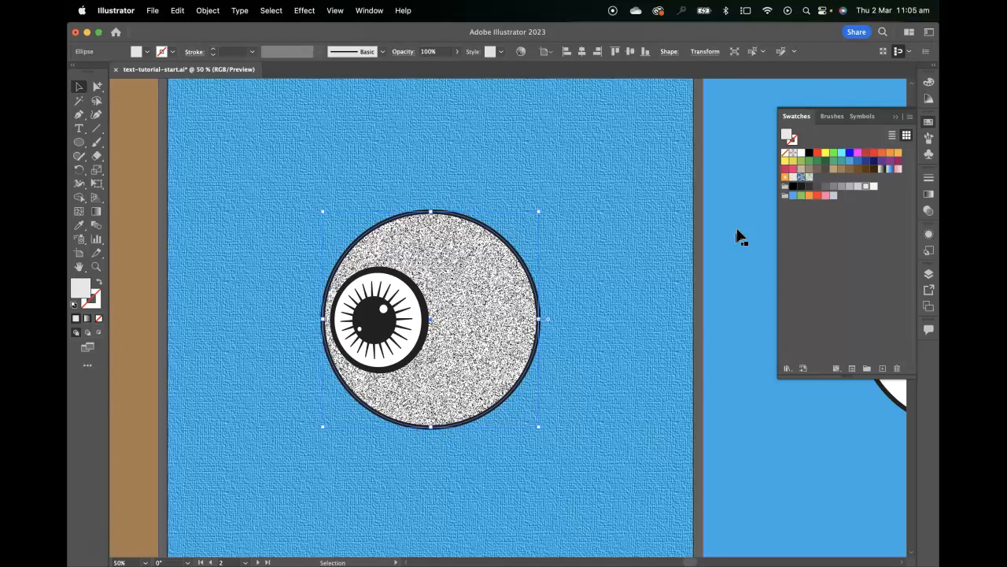
- On the untextured duplicate artboard, delete the eyeball's large black-outlined circle and the thick black ring around the iris
left_click_drag(753, 410, 389, 354)
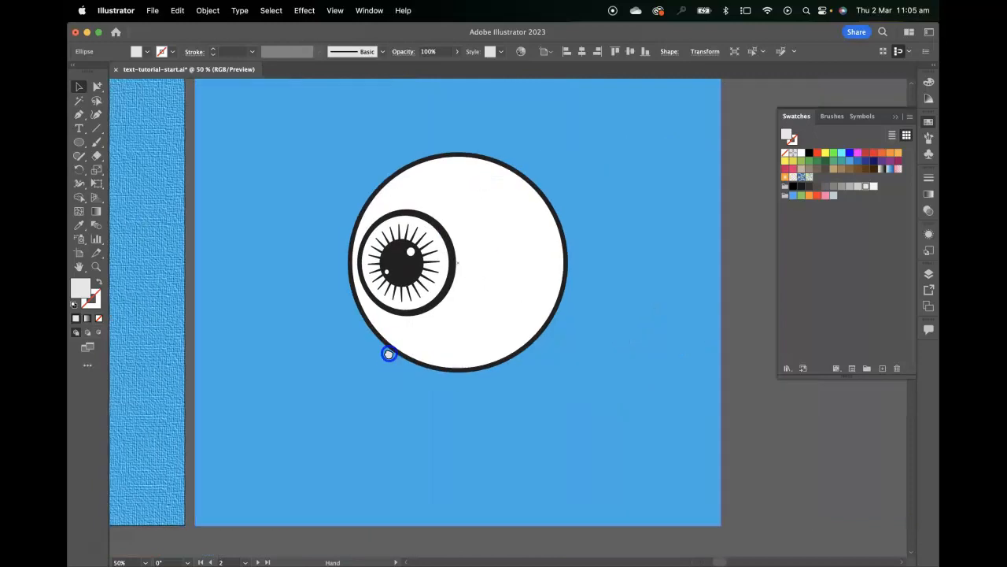
left_click_drag(483, 298, 488, 319)
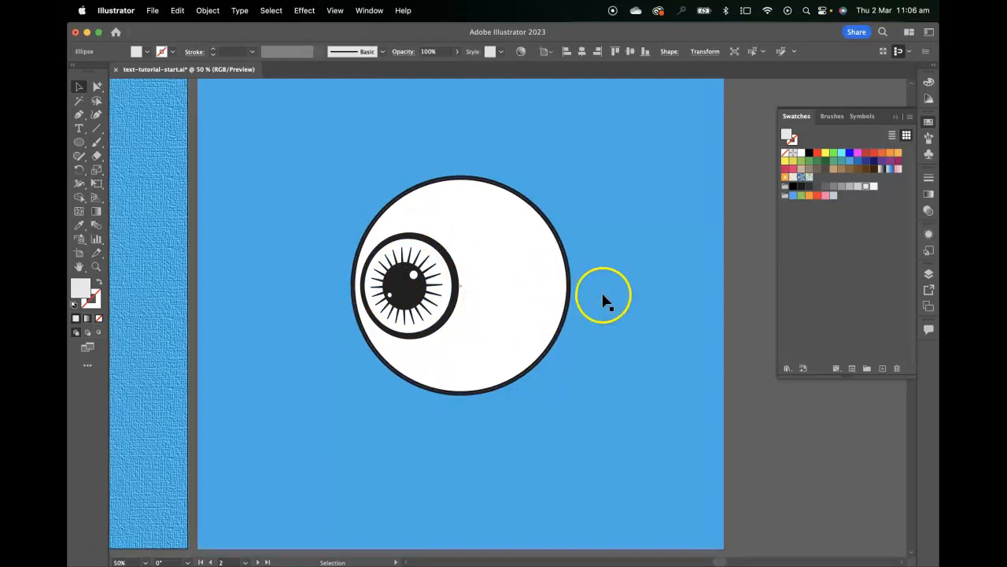
key("super+equal")
left_click_drag(580, 341, 181, 313)
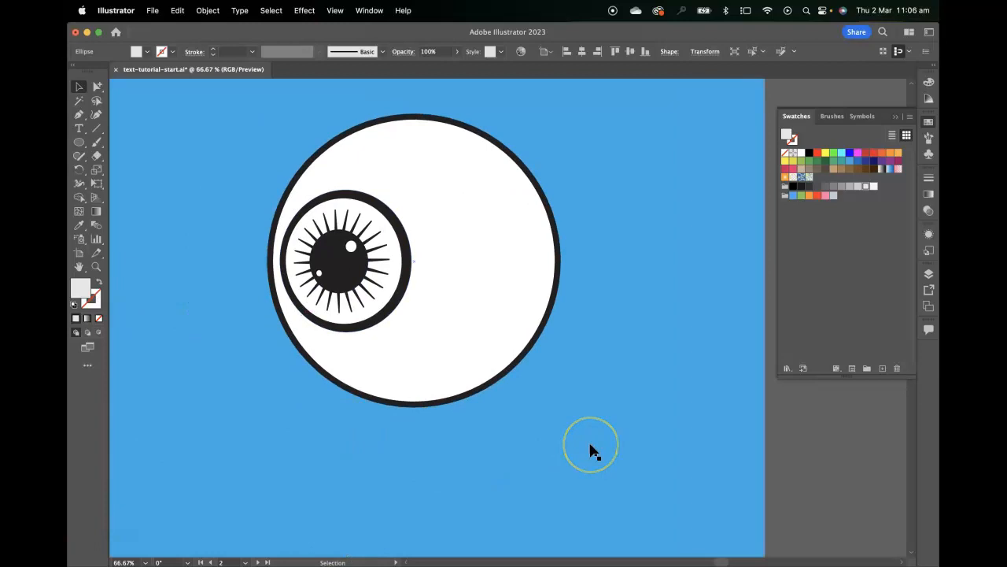
left_click(479, 393)
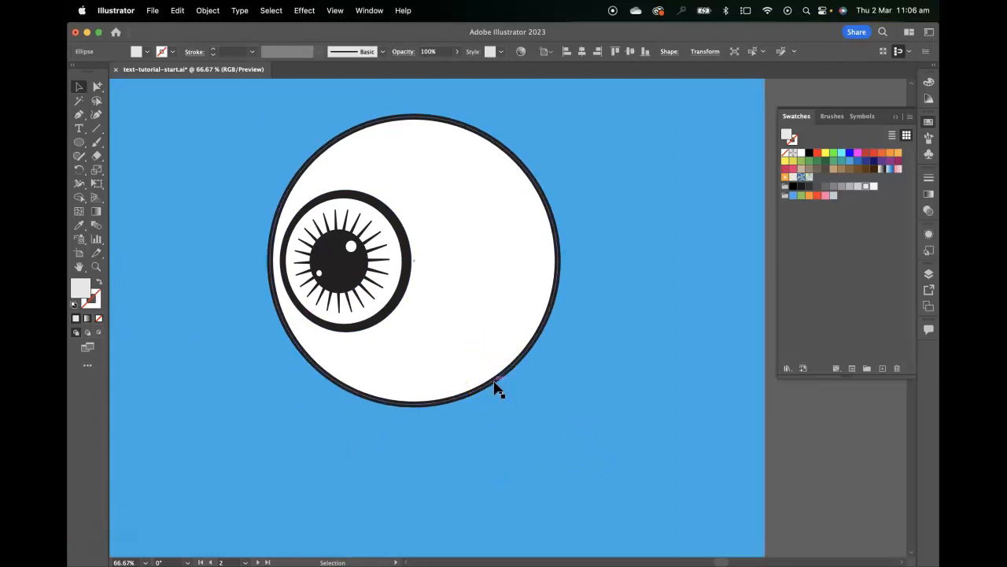
left_click(496, 384)
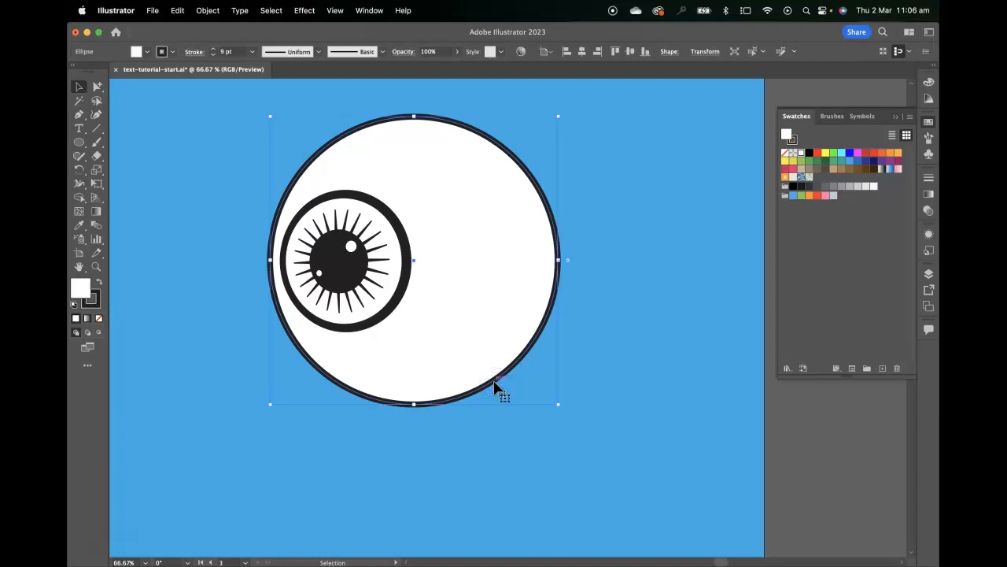
key("Delete")
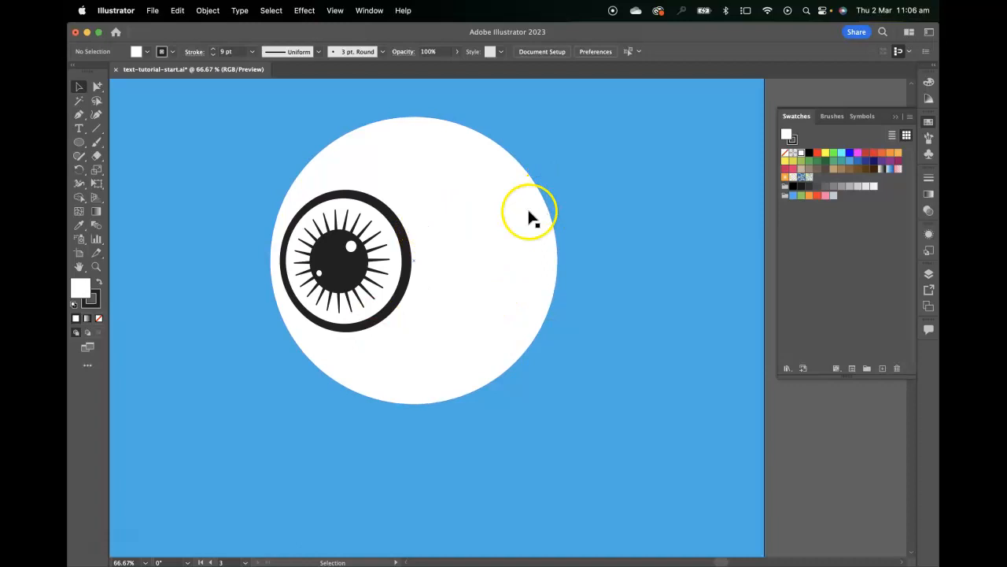
left_click(409, 275)
key("Delete")
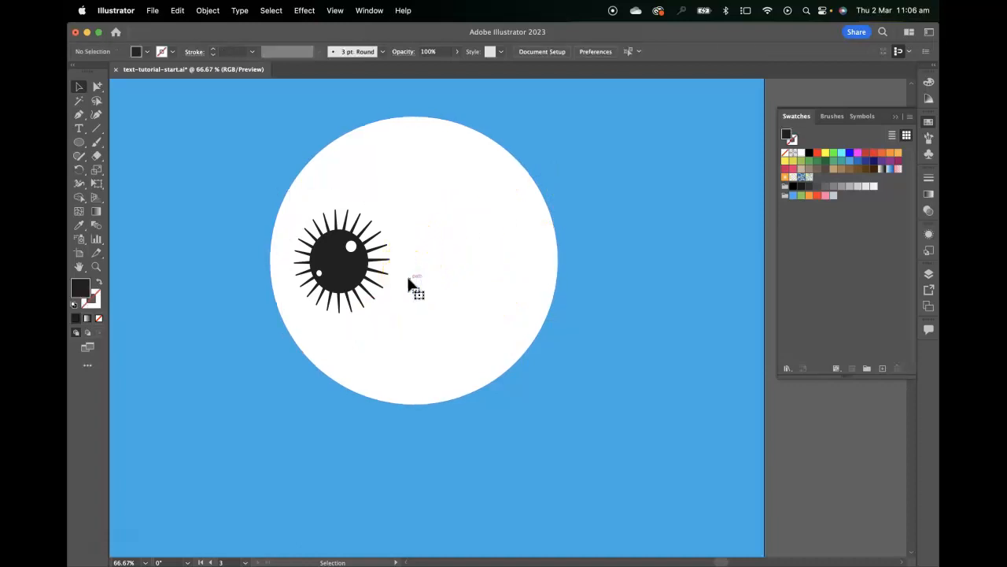
- Fill the white iris circle with the light blue colour #afd9e8
left_click(396, 286)
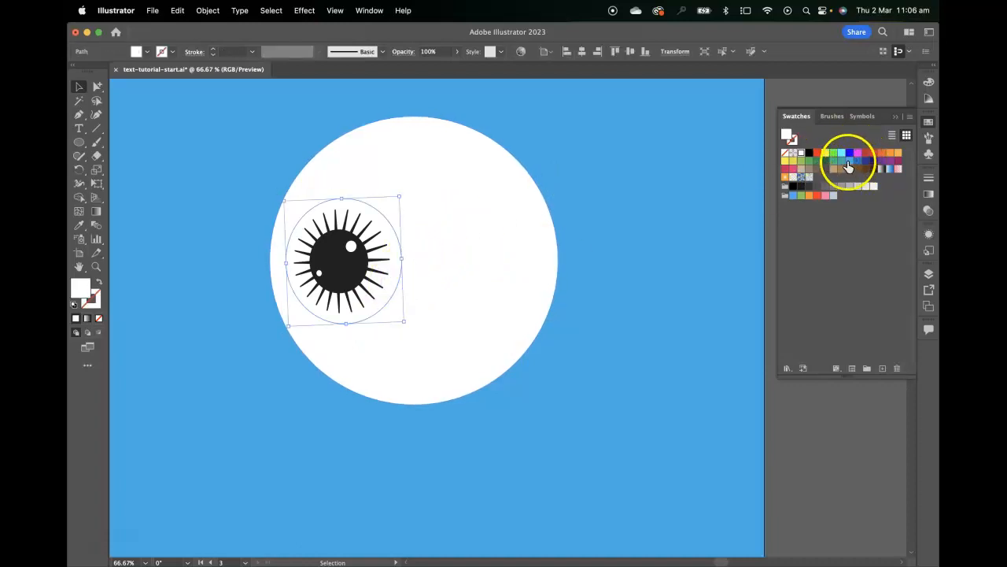
left_click(847, 162)
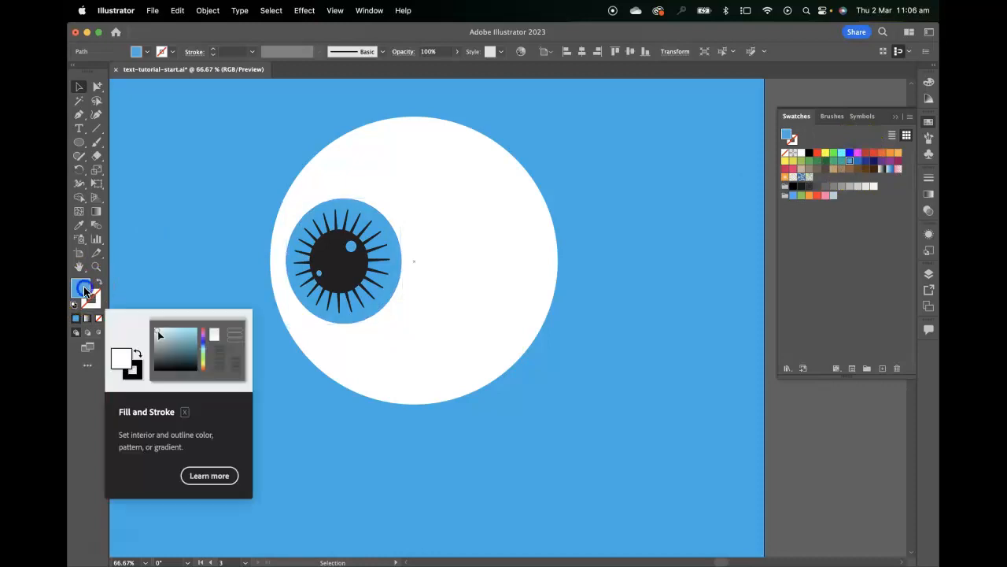
double_click(85, 289)
left_click_drag(417, 252, 387, 236)
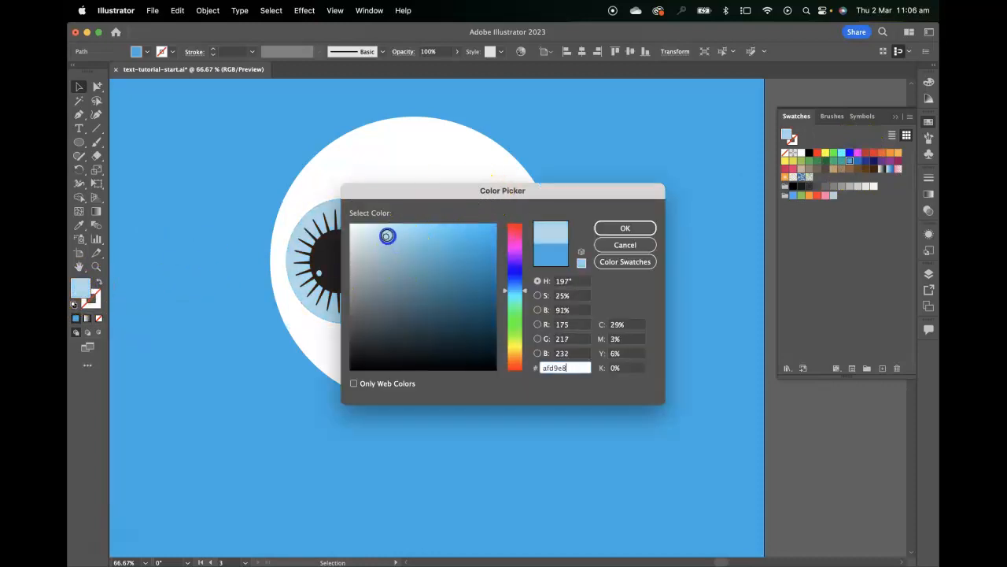
left_click(643, 227)
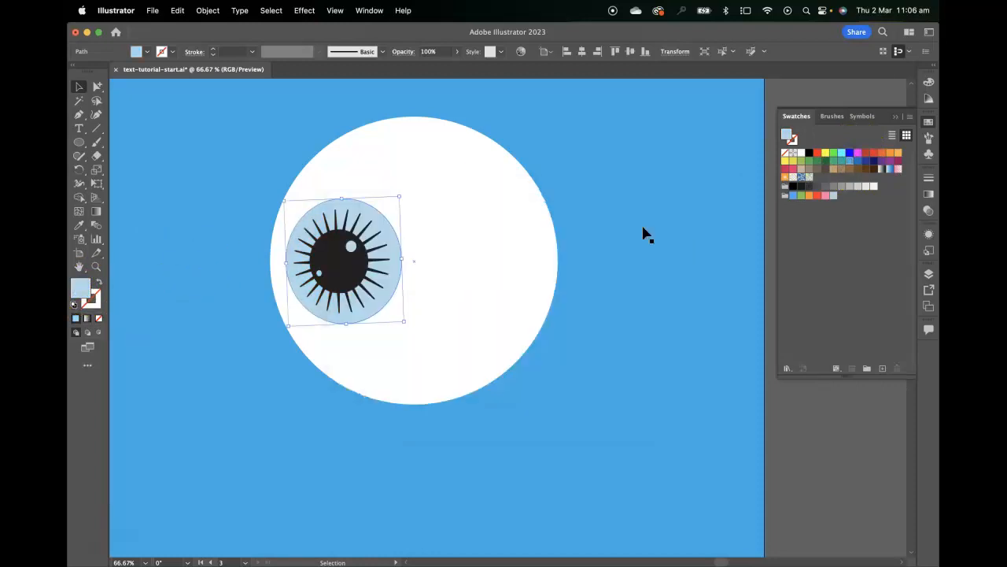
- Draw a wide, flat ellipse beneath the eyeball, about as wide as the eyeball, to serve as its shadow
left_click(194, 197)
key("space")
mouse_move(414, 229)
left_mouse_down()
mouse_move(488, 263)
mouse_move(428, 243)
left_mouse_up()
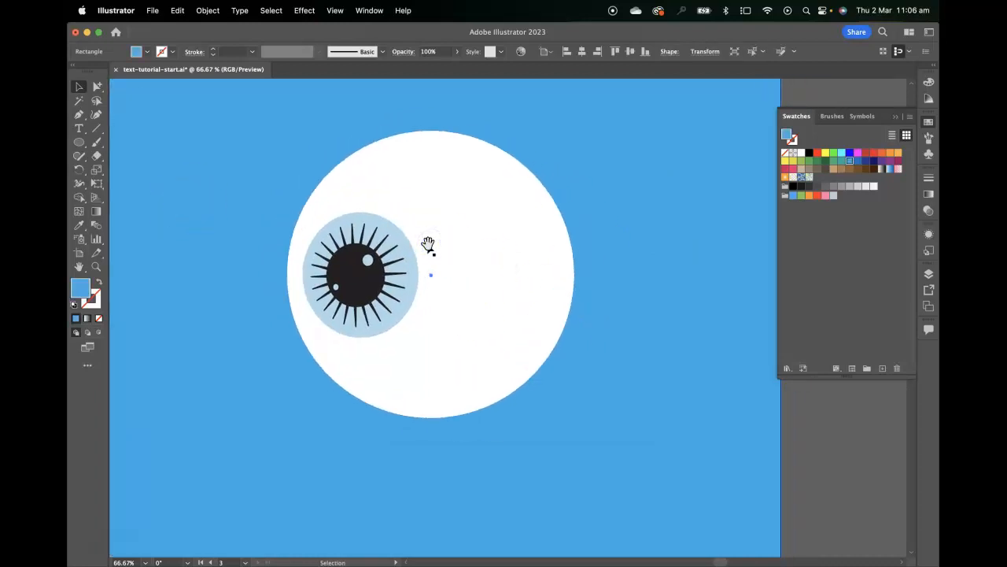
key("space")
left_click_drag(488, 321, 488, 287)
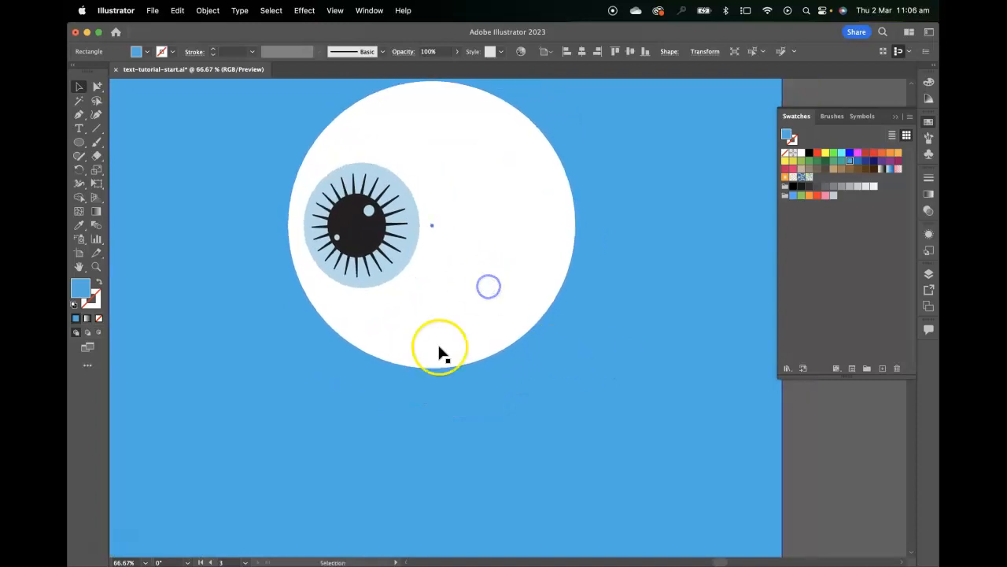
left_click(165, 437)
left_click(311, 322)
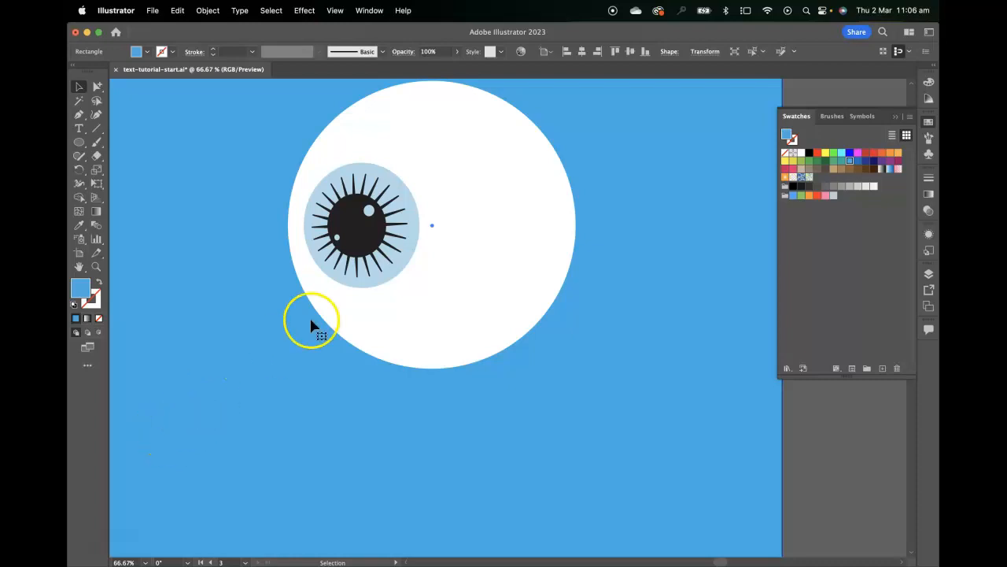
left_click_drag(80, 142, 147, 144)
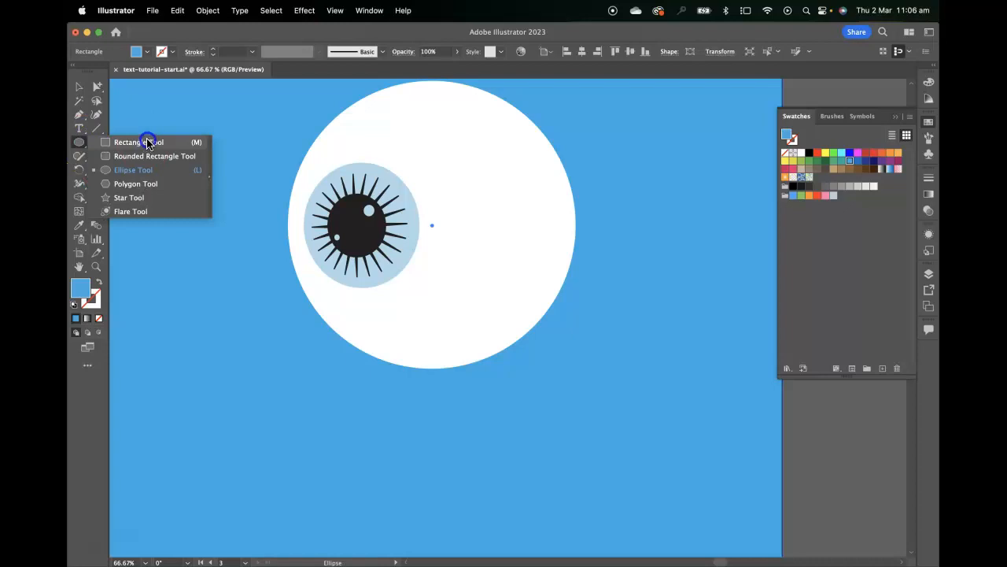
left_click_drag(148, 144, 126, 171)
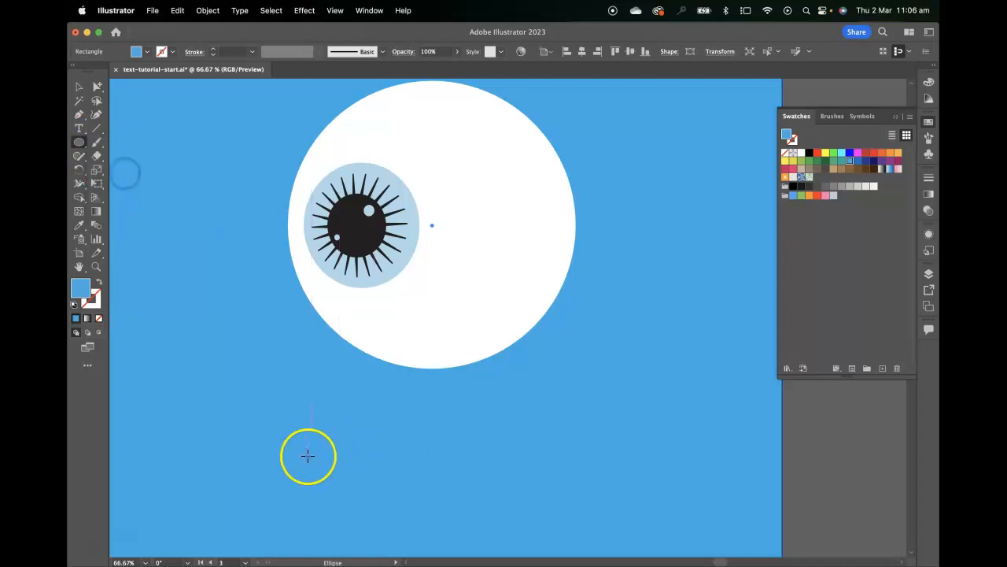
left_click_drag(289, 417, 583, 456)
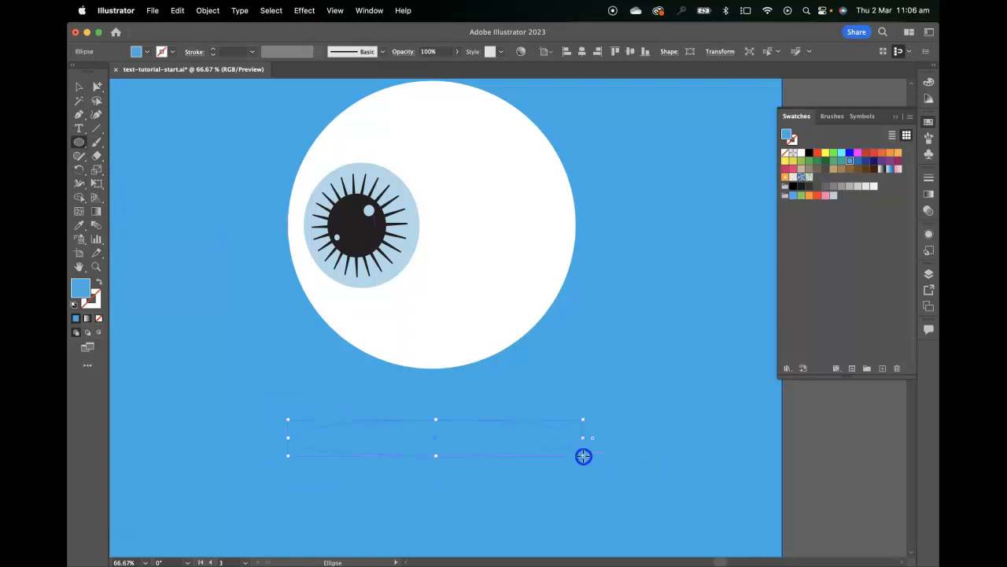
- Nudge the shadow ellipse slightly to the right and fill it with the darker blue swatch R=0 G=113 B=188
left_click(79, 87)
left_click_drag(437, 432, 444, 430)
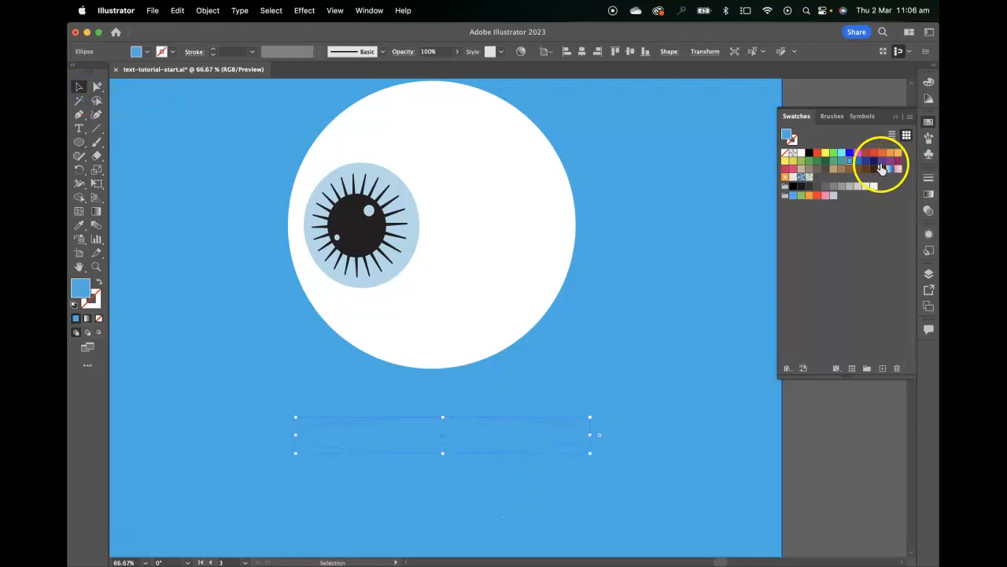
left_click(856, 160)
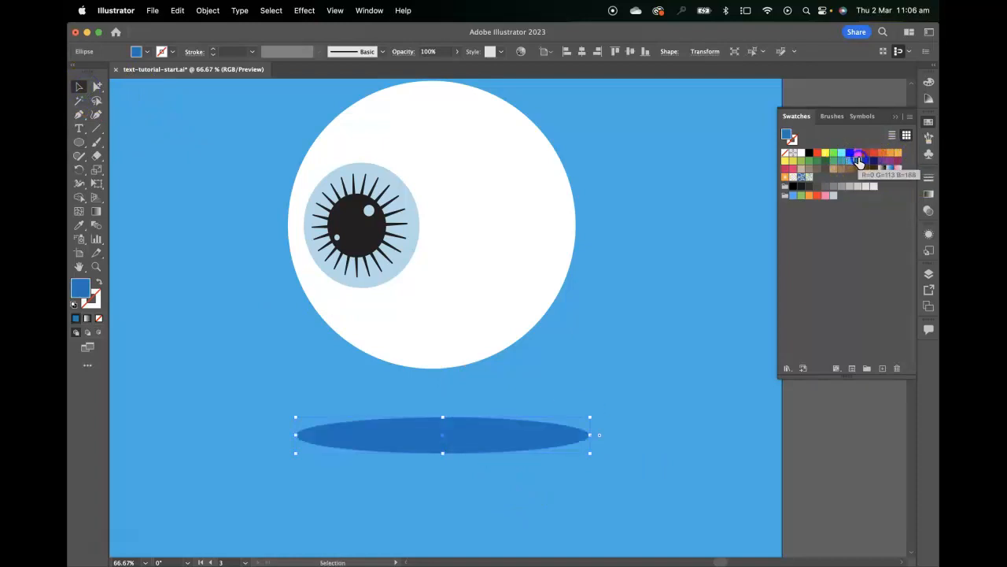
- Make an opacity mask on the blue shadow ellipse with Clip turned off
left_click(688, 314)
left_click_drag(687, 315, 640, 294)
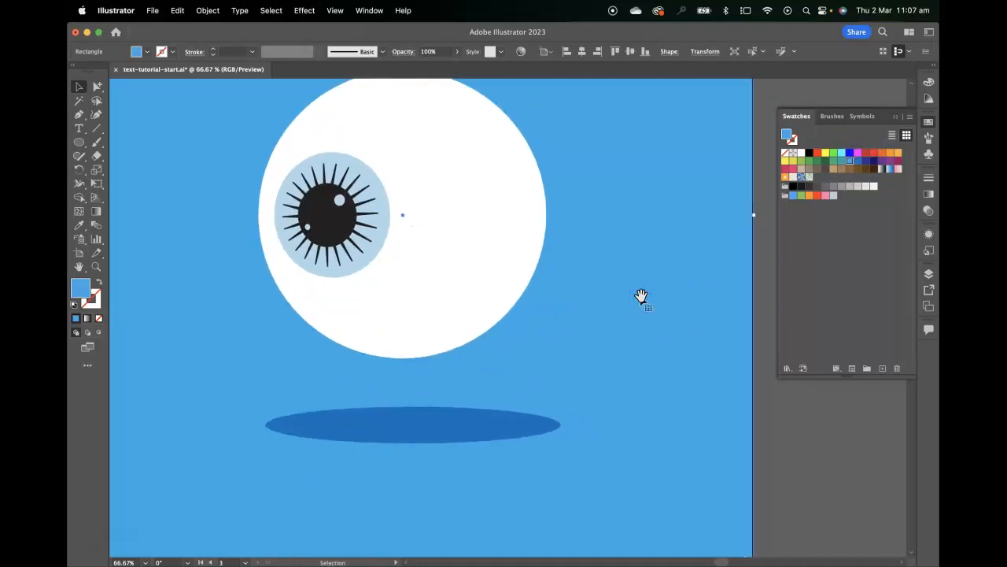
left_click(427, 421)
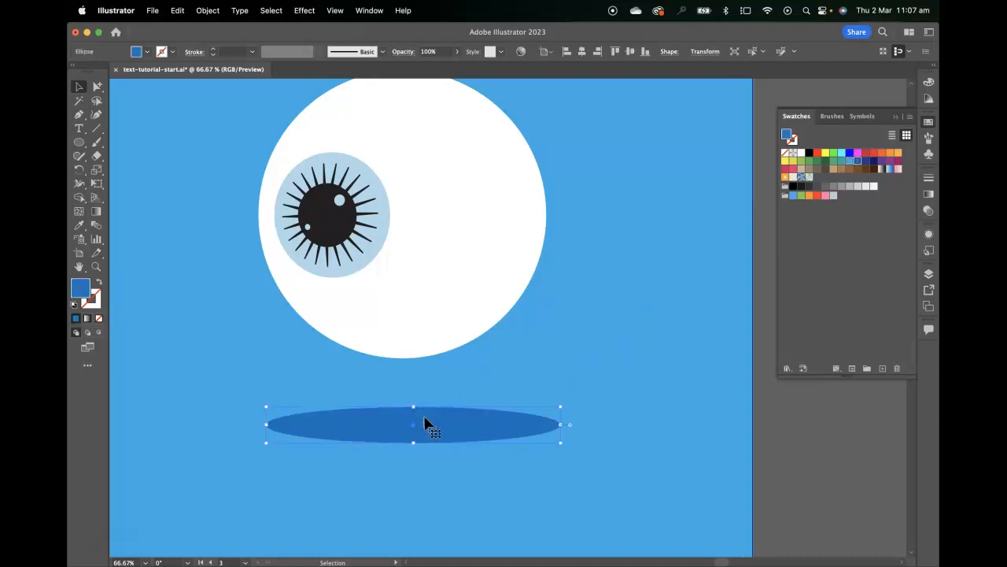
left_click(440, 416)
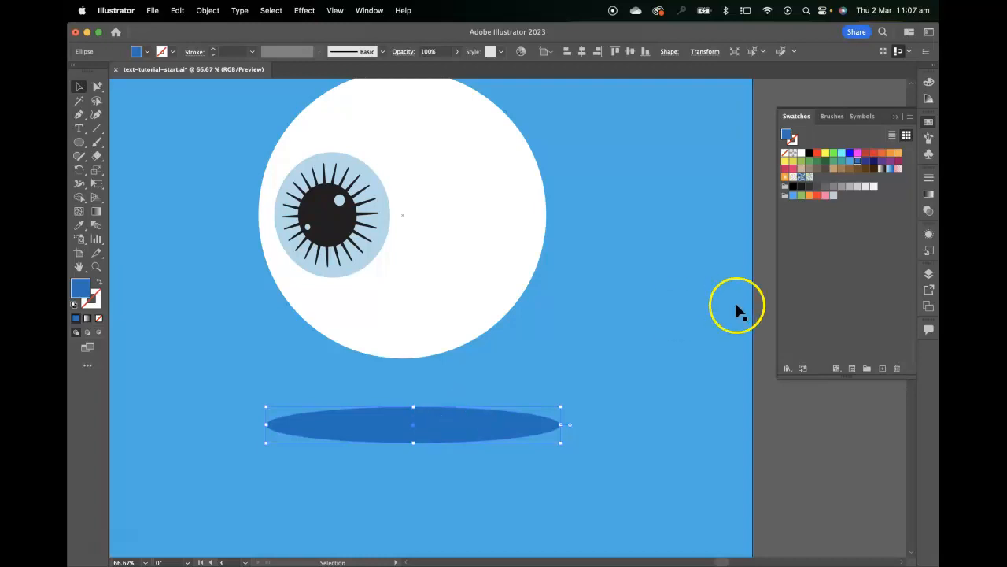
left_click(929, 210)
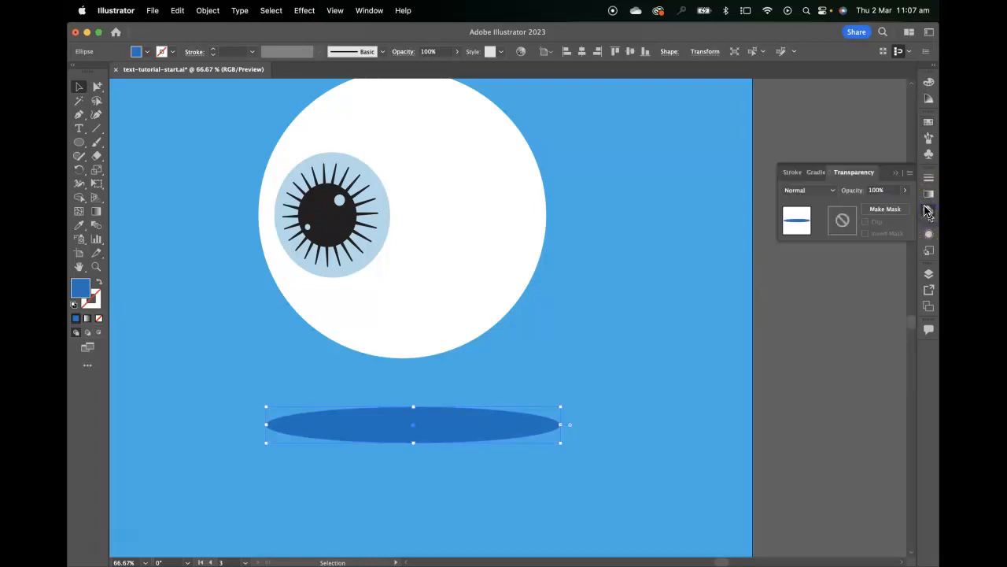
left_click(883, 211)
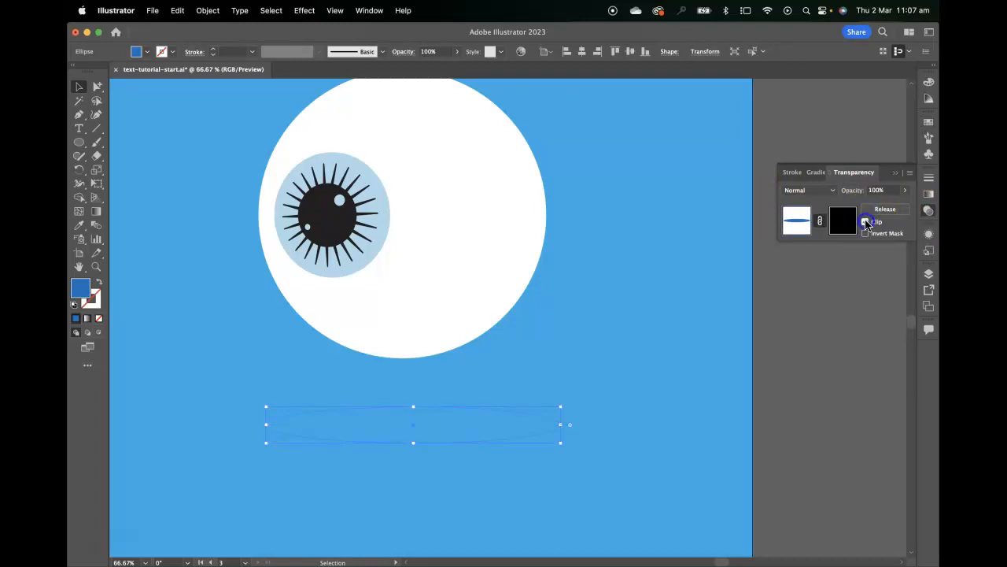
left_click(866, 222)
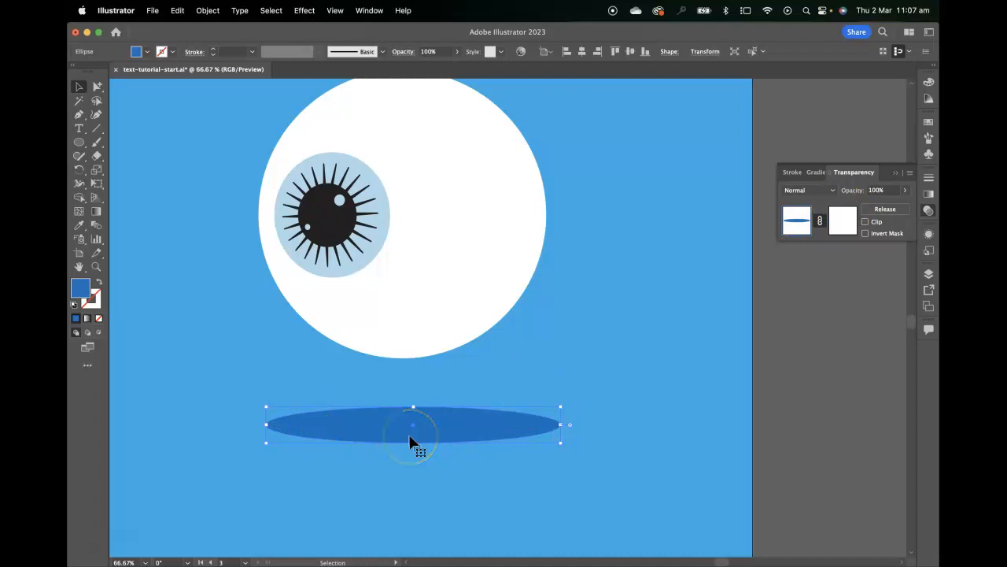
- In the shadow's opacity mask, draw an ellipse slightly larger than the shadow and fill it with a white-to-black radial gradient
left_click(846, 222)
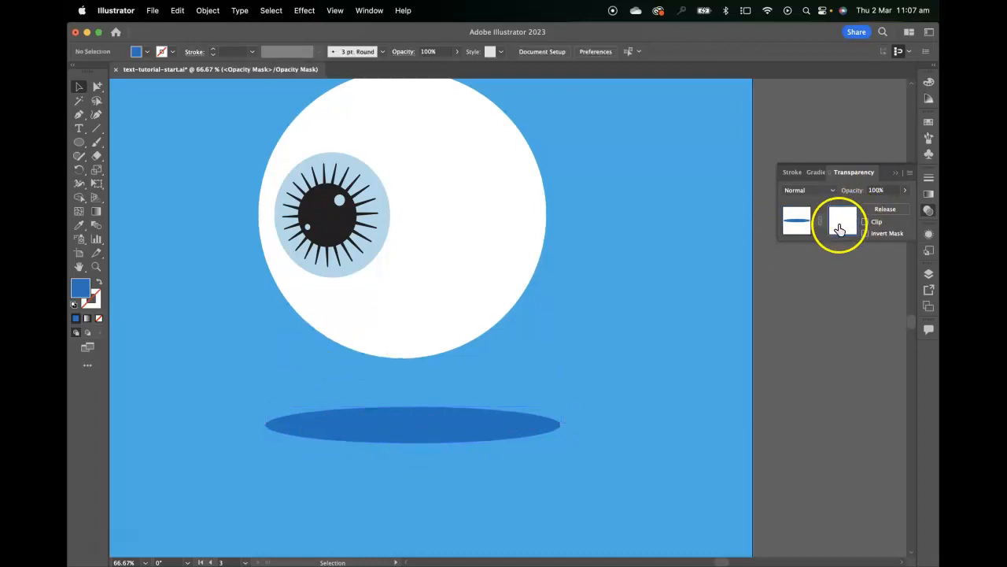
left_click(78, 142)
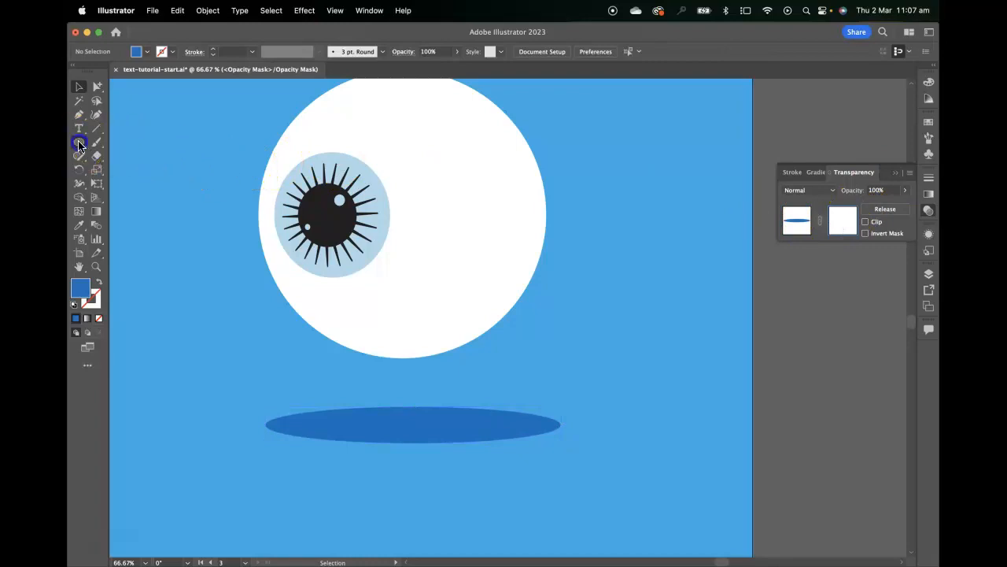
left_click_drag(251, 406, 590, 453)
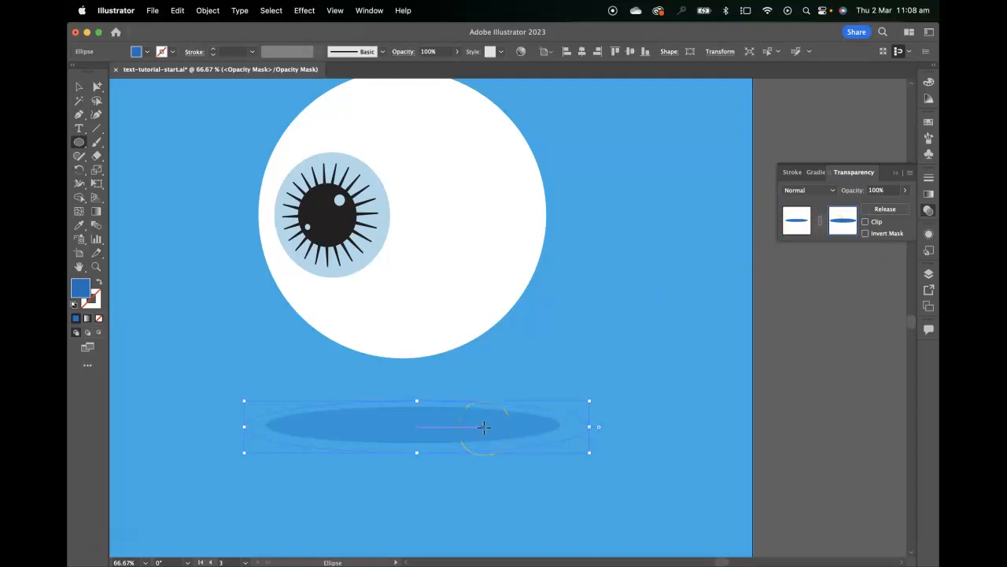
left_click(930, 197)
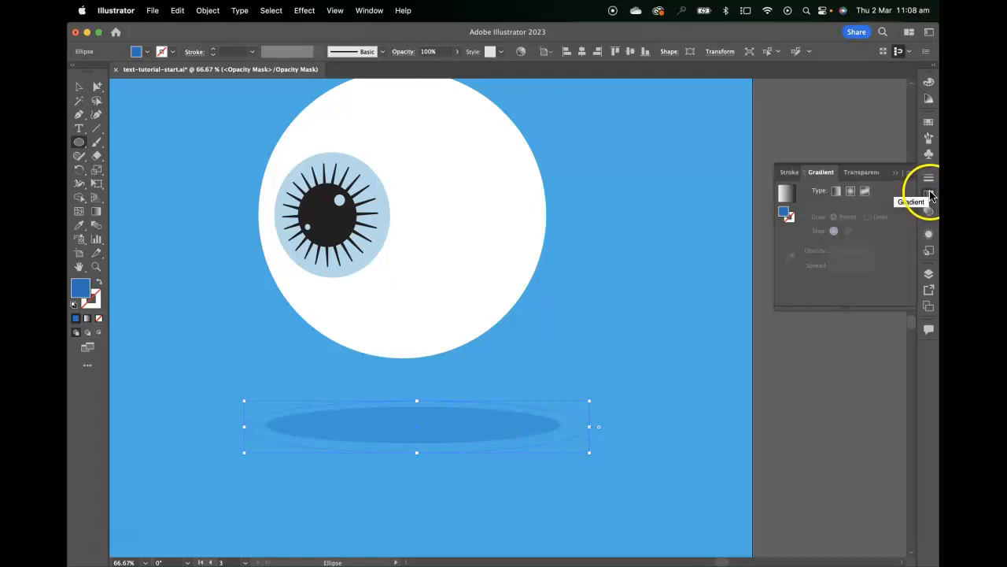
left_click(852, 194)
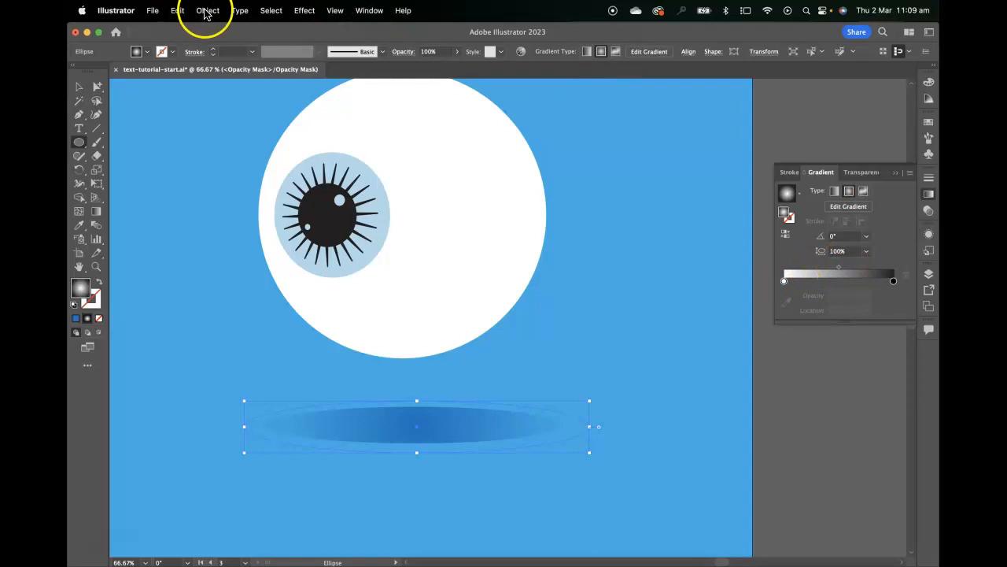
- Apply the Grain texture effect to the mask ellipse with Intensity 67, Contrast 35 and Grain Type Stippled
left_click(306, 11)
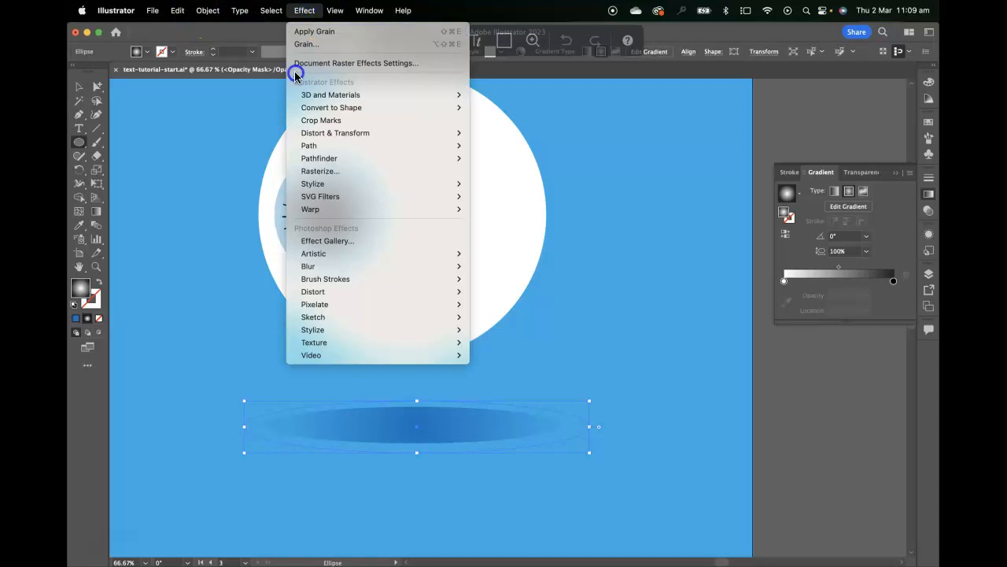
mouse_move(345, 343)
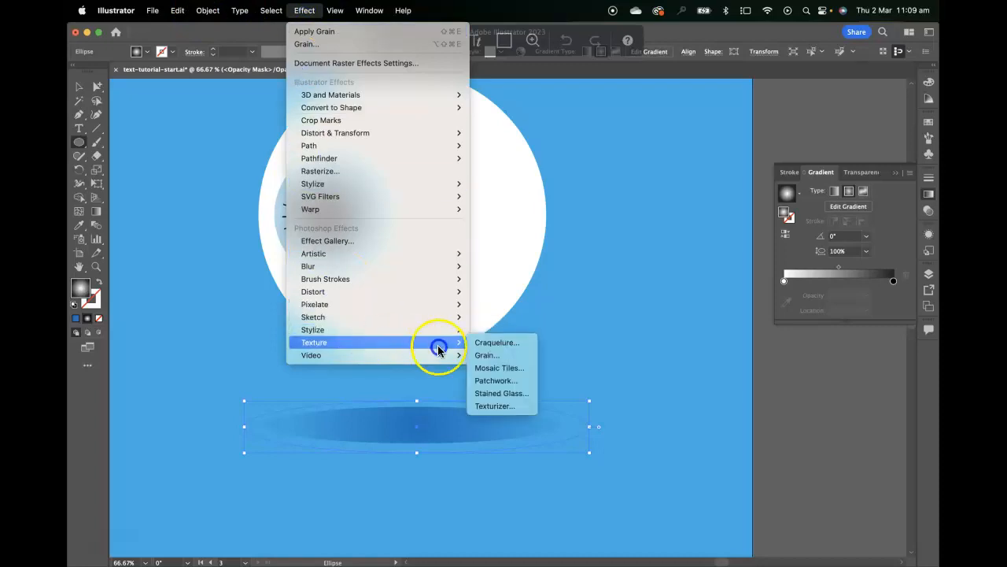
left_click(517, 352)
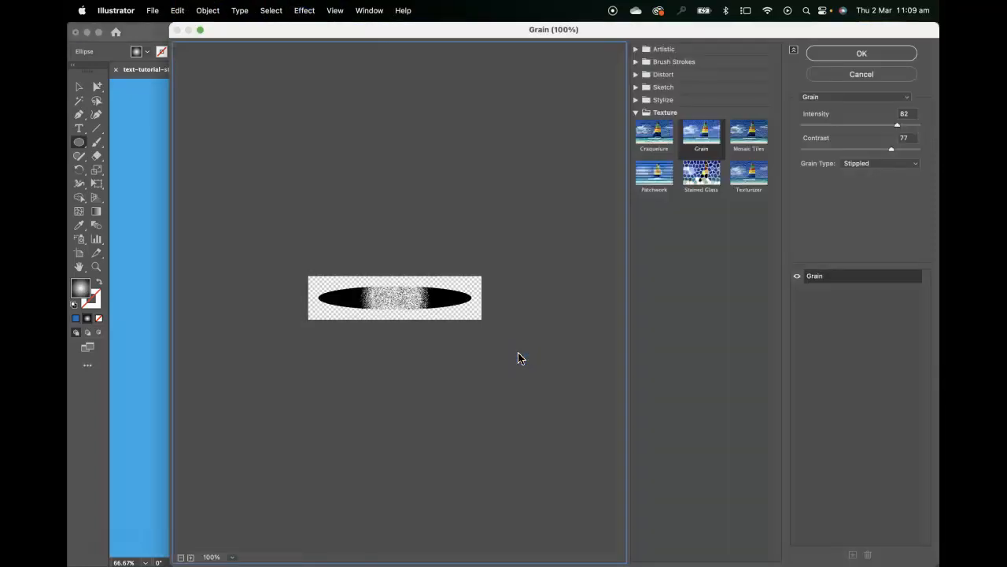
left_click_drag(297, 29, 298, 30)
left_click_drag(471, 41, 370, 30)
left_click_drag(764, 26, 597, 29)
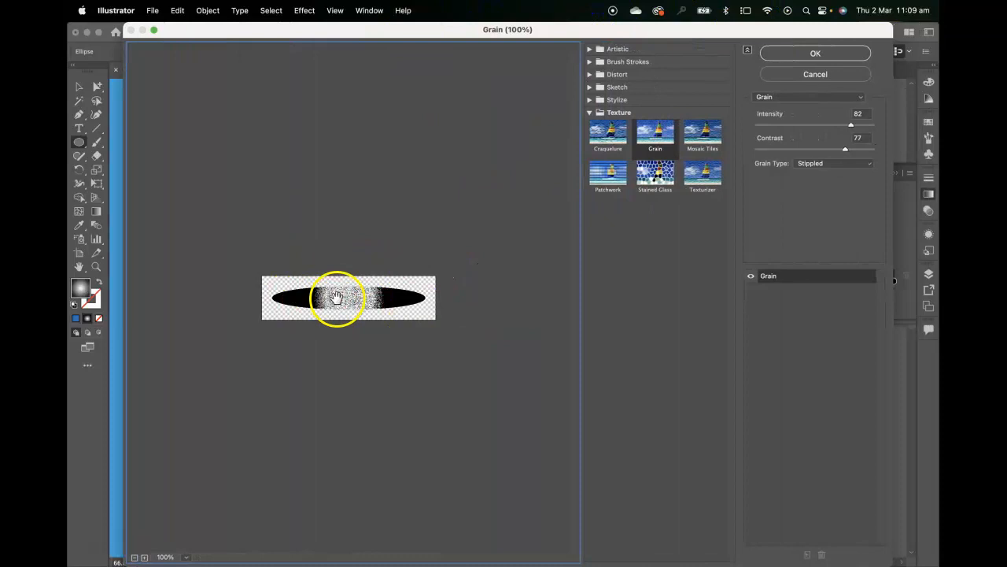
left_click(145, 557)
left_click(144, 557)
left_click(135, 558)
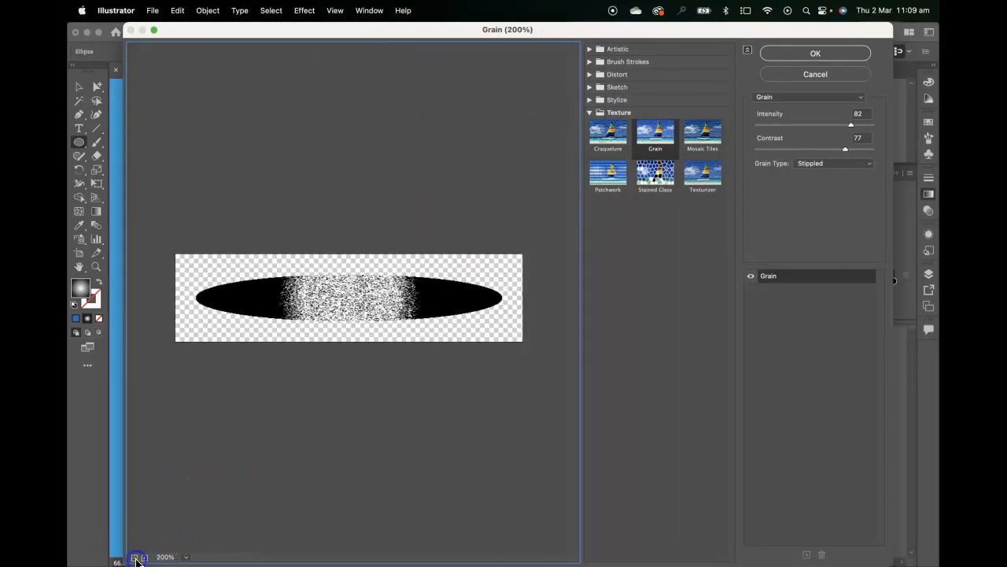
mouse_move(852, 126)
left_mouse_down()
mouse_move(822, 128)
mouse_move(825, 149)
mouse_move(798, 150)
mouse_move(833, 130)
left_mouse_up()
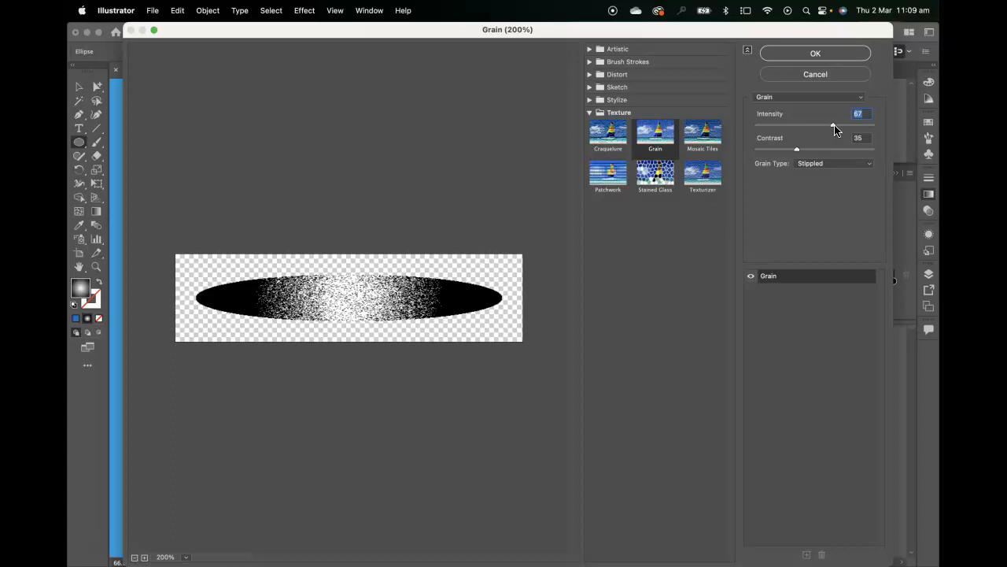
left_click(815, 53)
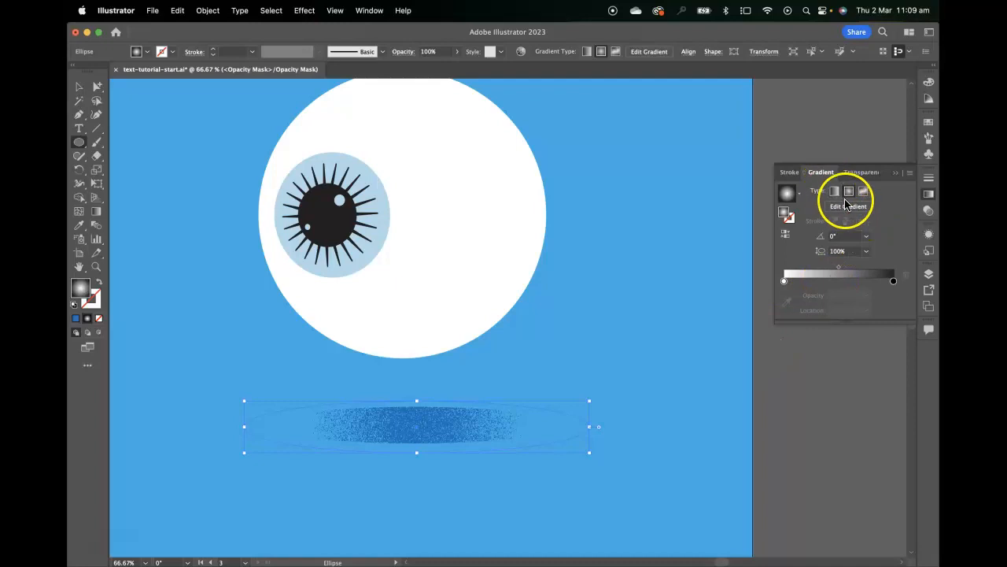
- Move the mask gradient's black stop inward to about 76.6% and rotate the gradient until it points almost straight down
left_click(96, 212)
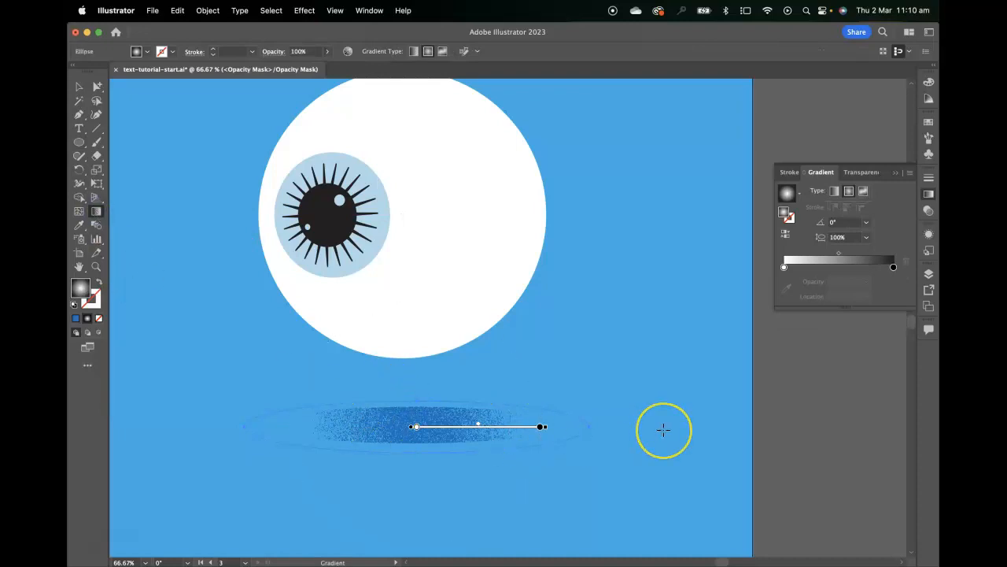
key("super+1")
mouse_move(607, 407)
left_mouse_down()
mouse_move(564, 398)
mouse_move(616, 400)
left_mouse_up()
mouse_move(601, 318)
left_mouse_down()
mouse_move(481, 319)
mouse_move(610, 319)
mouse_move(536, 318)
mouse_move(570, 317)
left_mouse_up()
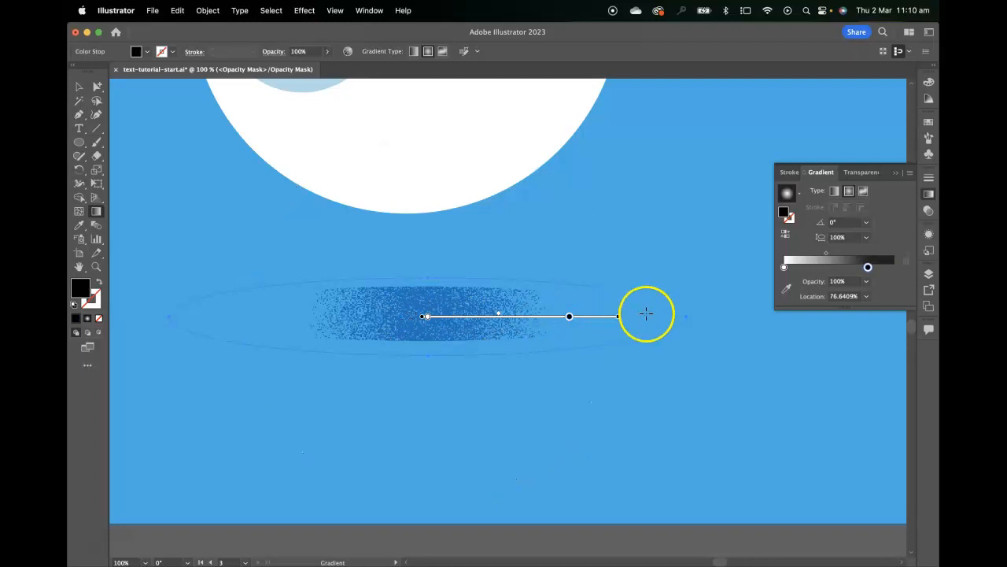
mouse_move(622, 316)
left_mouse_down()
mouse_move(623, 338)
mouse_move(495, 449)
mouse_move(425, 445)
left_mouse_up()
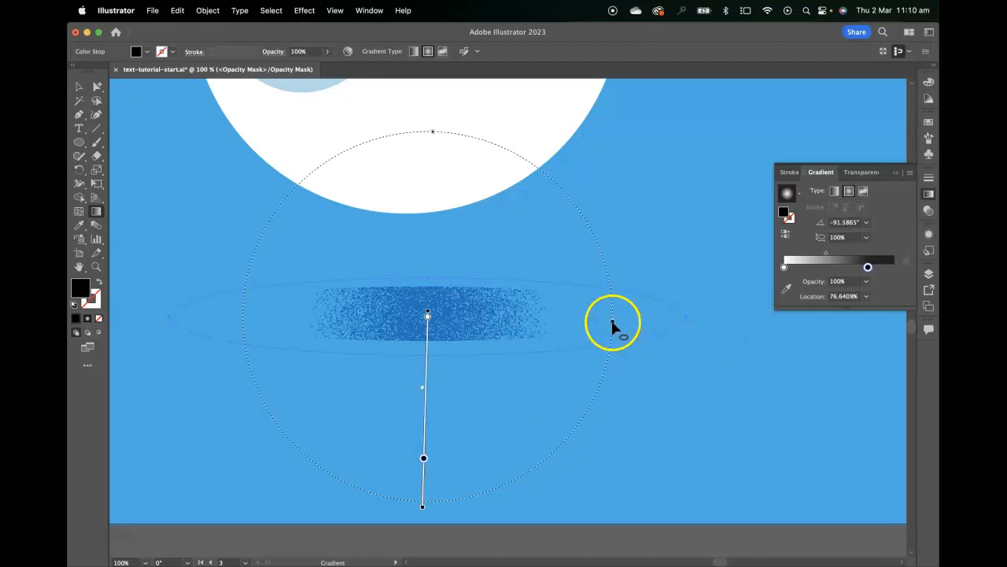
- Reshape the mask's radial gradient into a wide, flat ellipse with an aspect ratio of about 945% and an angle of about -88.25°
left_click_drag(612, 324, 681, 322)
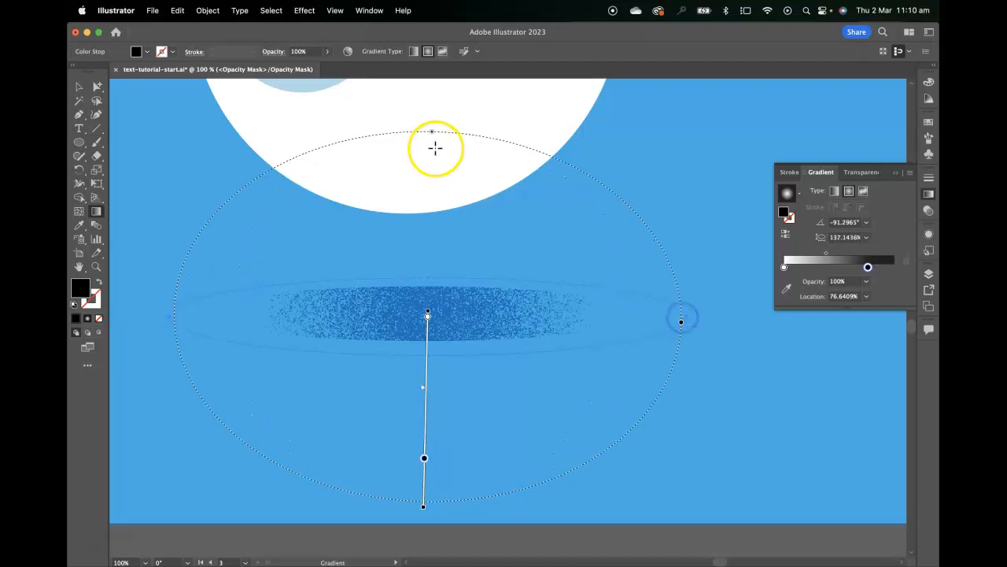
left_click_drag(433, 136, 428, 274)
left_click_drag(488, 317, 698, 322)
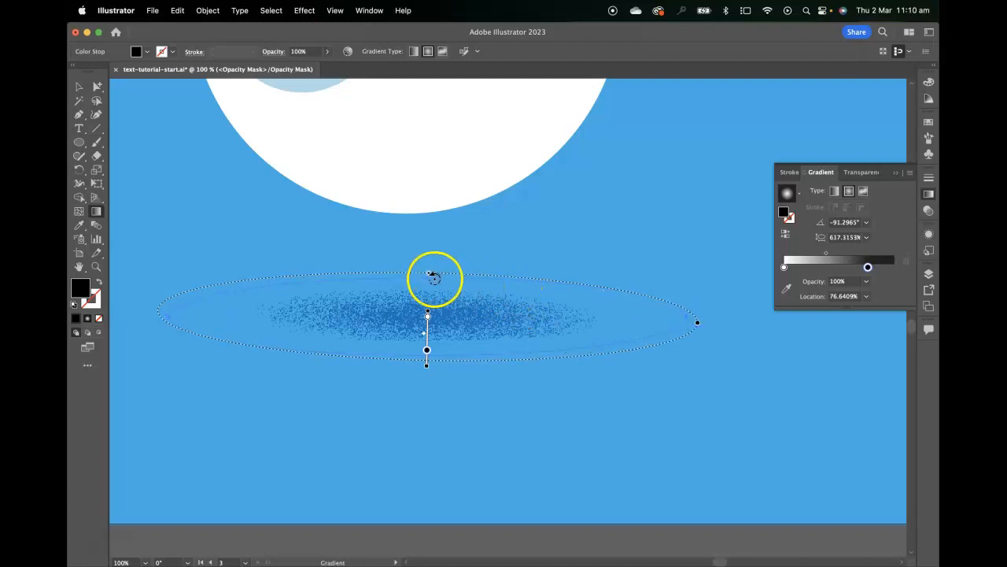
mouse_move(430, 289)
left_mouse_down()
mouse_move(430, 263)
mouse_move(428, 308)
mouse_move(429, 277)
left_mouse_up()
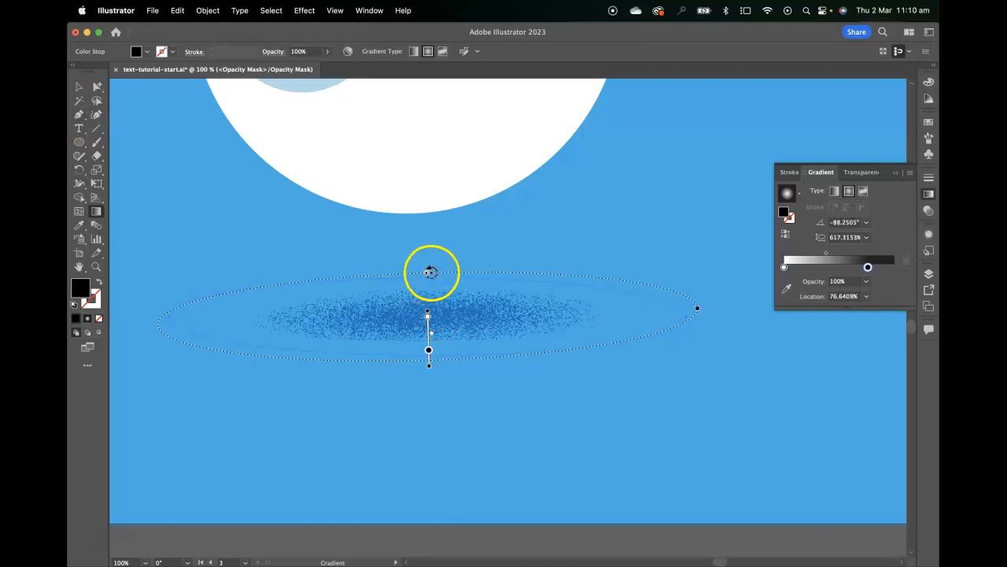
left_click_drag(428, 277, 428, 286)
left_click_drag(628, 311, 731, 325)
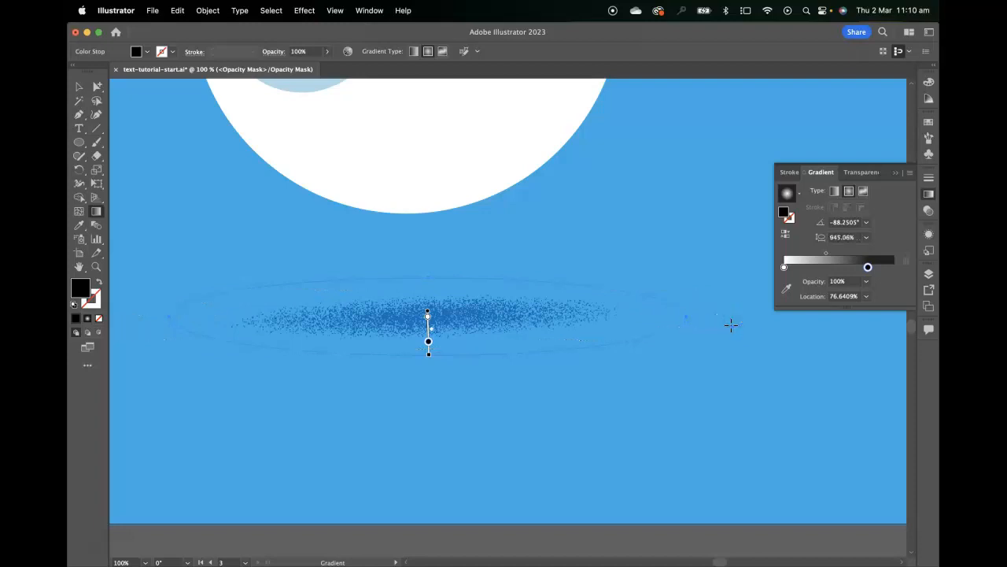
- Switch from editing the opacity mask back to the artwork and move the grainy shadow up closer to the eyeball
left_click(79, 86)
left_click(192, 163)
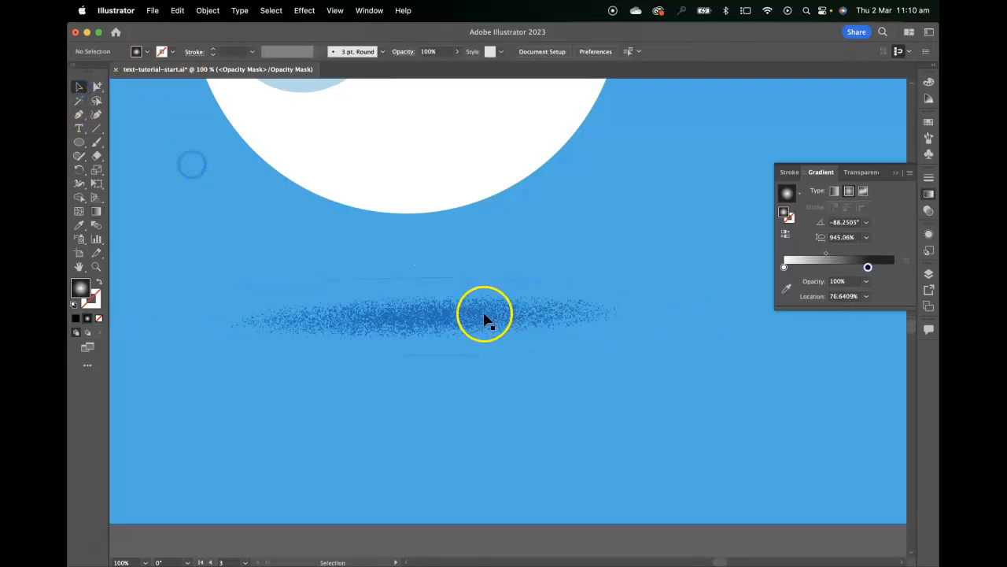
left_click(474, 298)
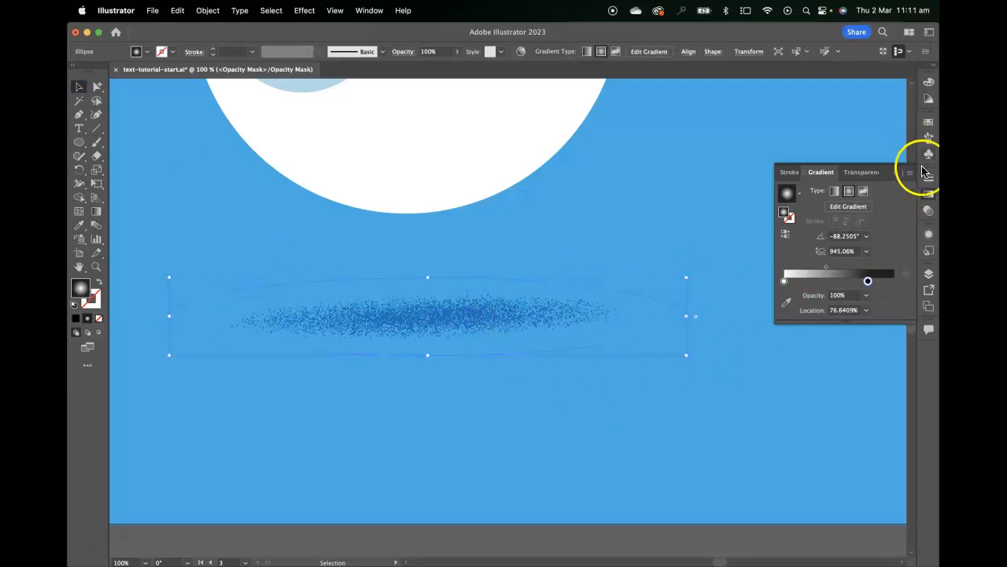
left_click(928, 210)
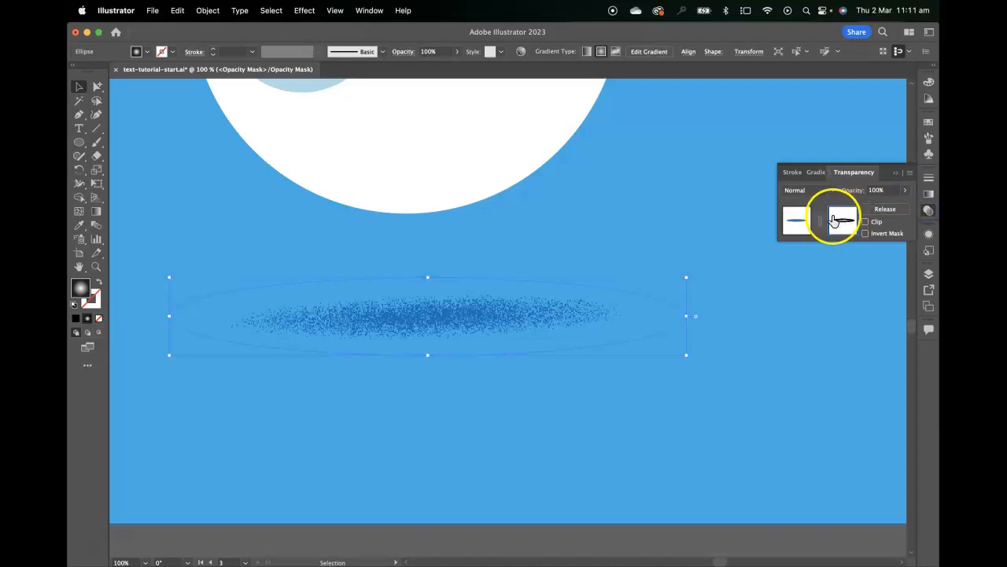
left_click(793, 225)
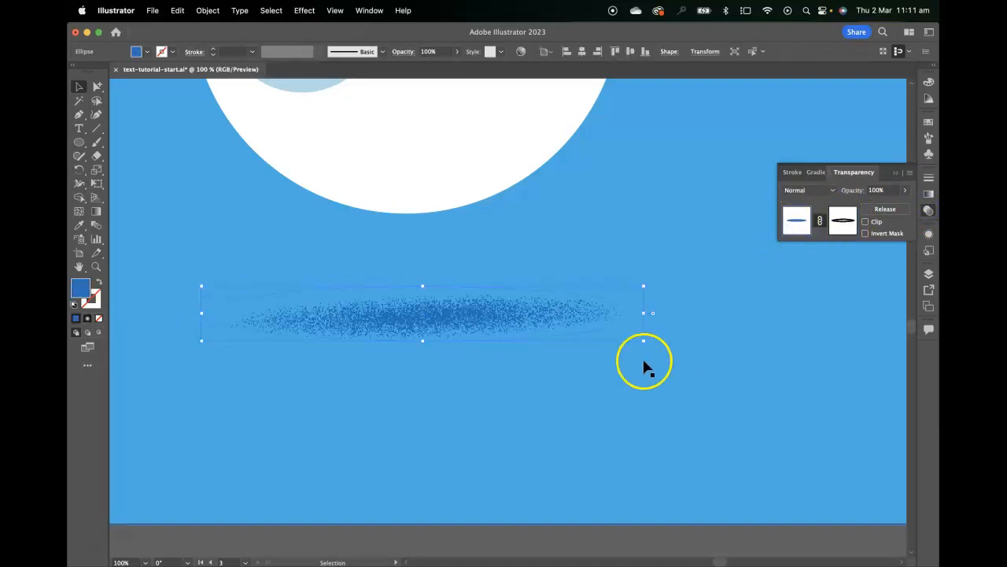
left_click(487, 312)
left_click_drag(486, 312, 487, 291)
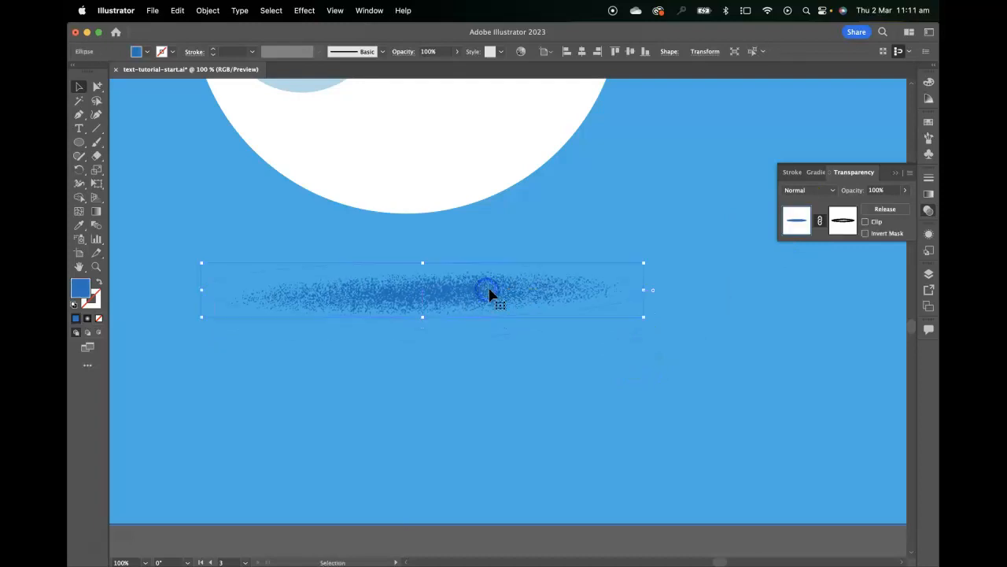
- Nudge the shadow up slightly, rotate it slightly clockwise until level, and shift it a little to the right beneath the eyeball
key("super+minus")
key("super+minus")
left_click(764, 329)
key("space")
left_click_drag(693, 323, 686, 354)
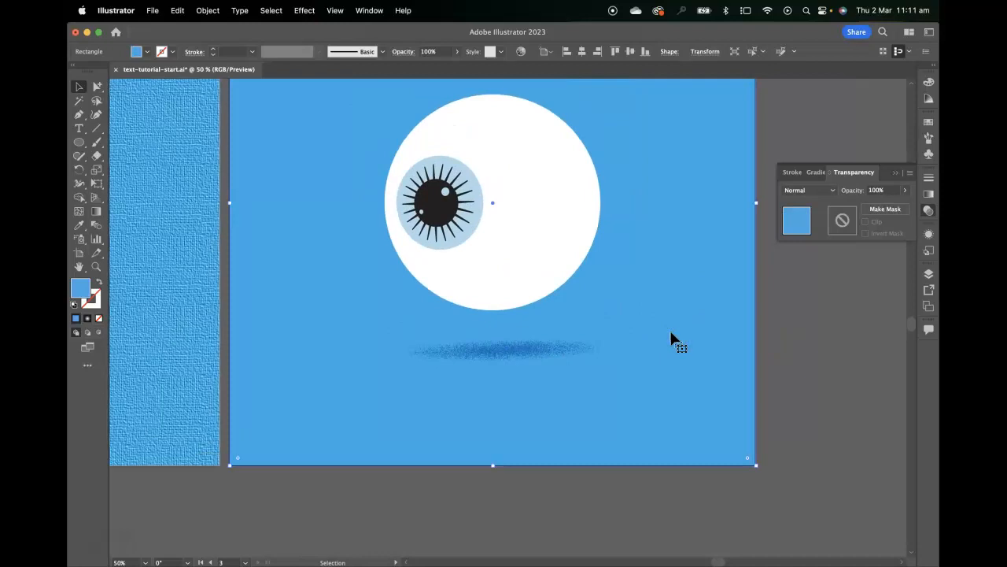
left_click_drag(515, 357, 514, 345)
mouse_move(617, 326)
left_mouse_down()
mouse_move(619, 339)
mouse_move(623, 326)
left_mouse_up()
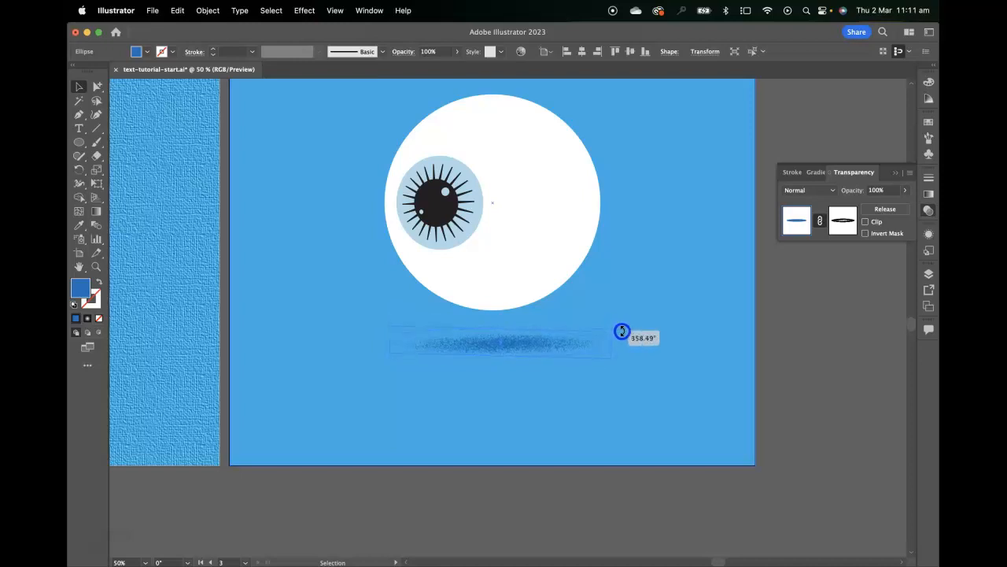
left_click(702, 349)
mouse_move(544, 344)
left_mouse_down()
mouse_move(530, 344)
mouse_move(554, 343)
left_mouse_up()
left_click(728, 313)
left_click_drag(643, 266, 628, 308)
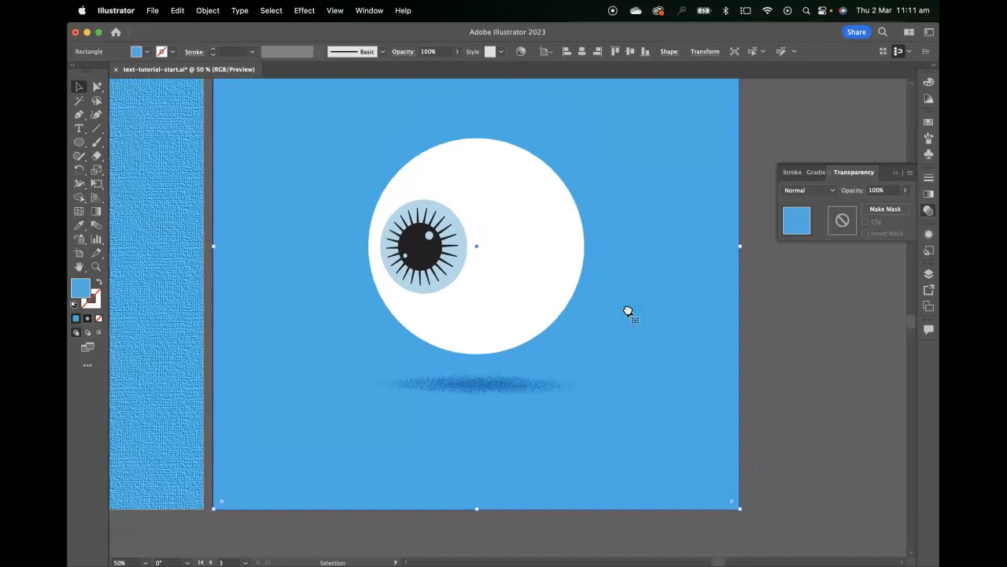
- Try moving the white eyeball circle away from the iris and undo the move
left_click(797, 348)
left_click(528, 262)
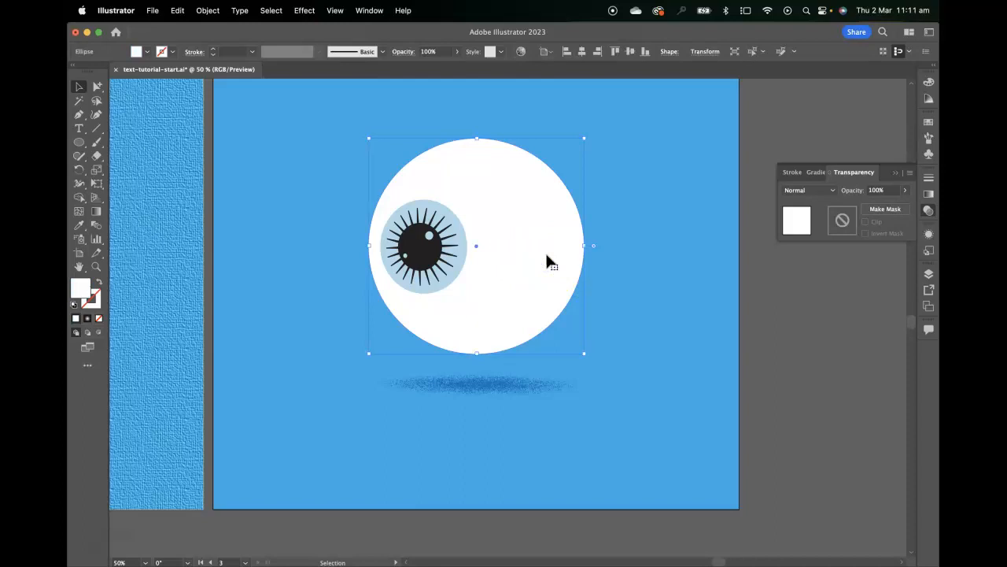
left_click_drag(546, 254, 703, 311)
key("super+z")
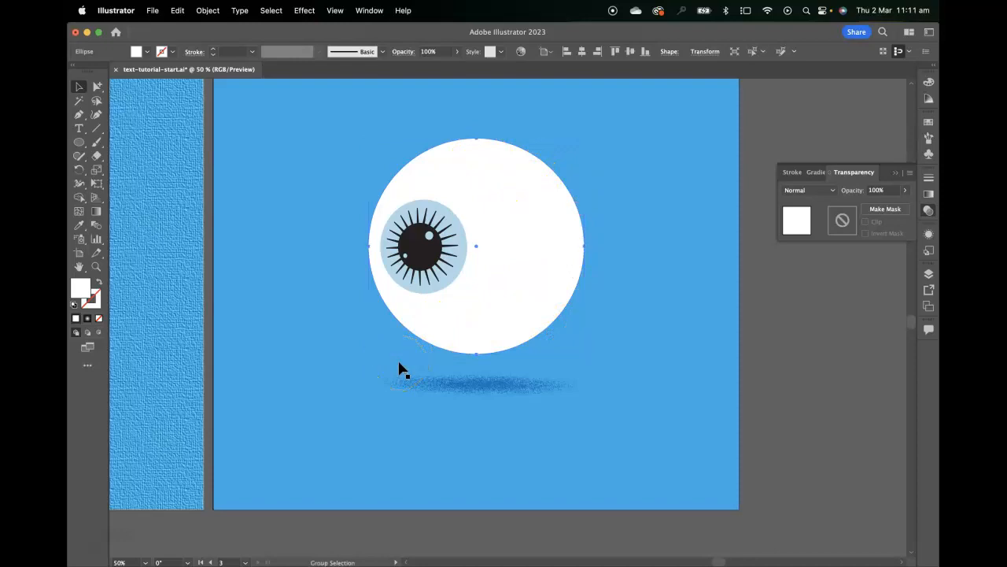
- Duplicate the white eyeball circle in place and fill the copy with a medium grey swatch
left_click(554, 297)
left_click_drag(556, 295, 581, 288)
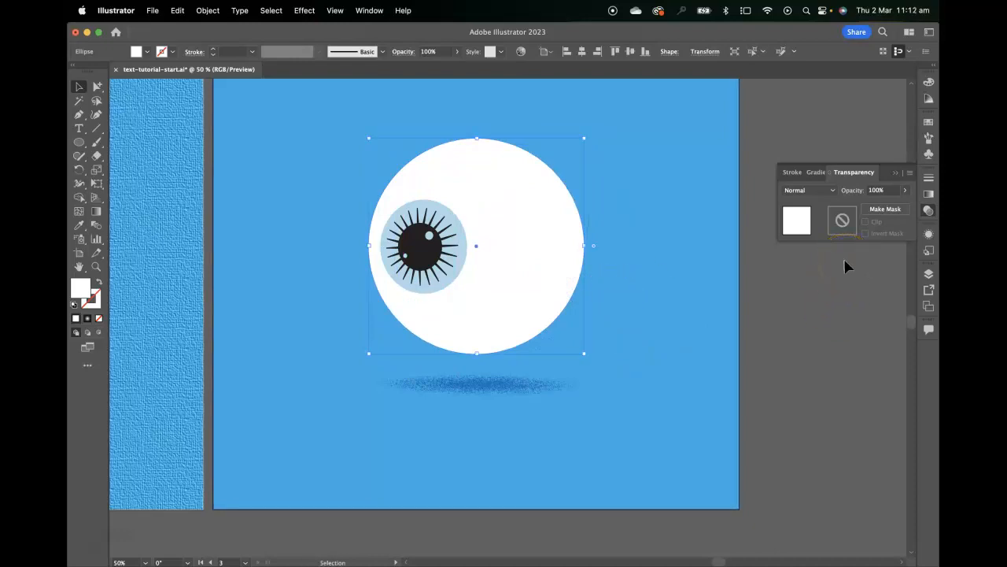
left_click(927, 123)
left_click(859, 189)
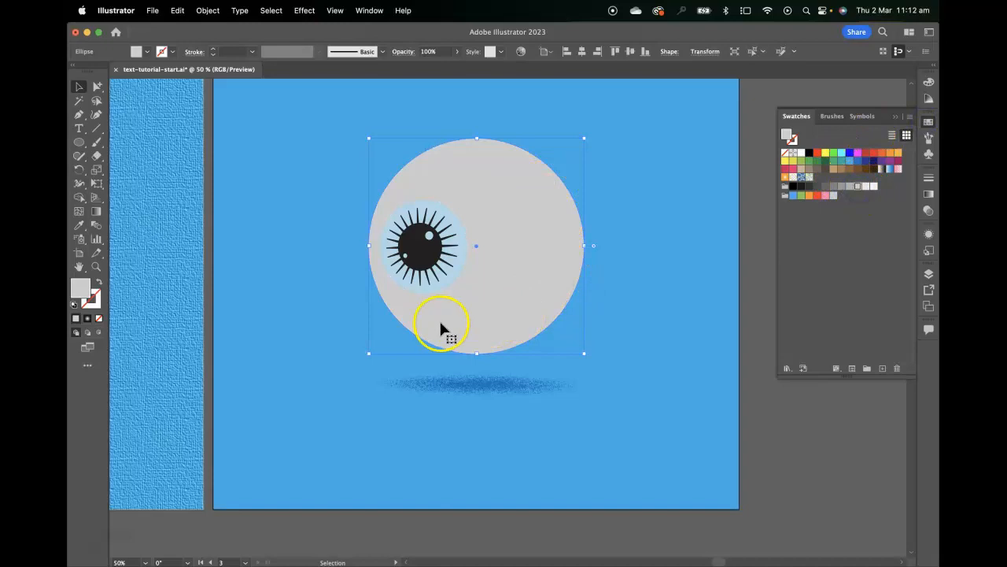
left_click(836, 189)
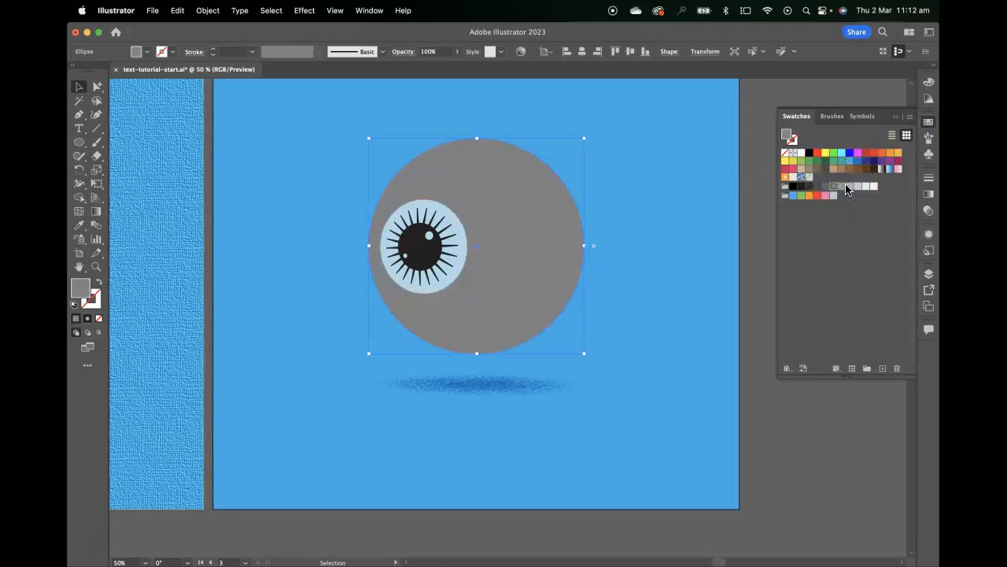
left_click(768, 159)
left_click(560, 250)
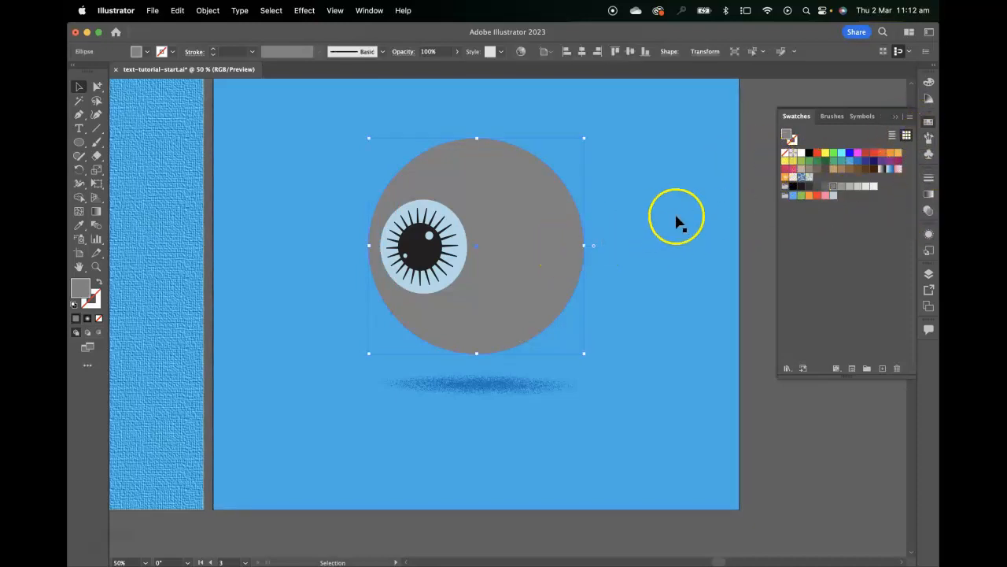
- Add an opacity mask to the grey circle, turn off Clip, and switch to editing the mask
left_click(930, 210)
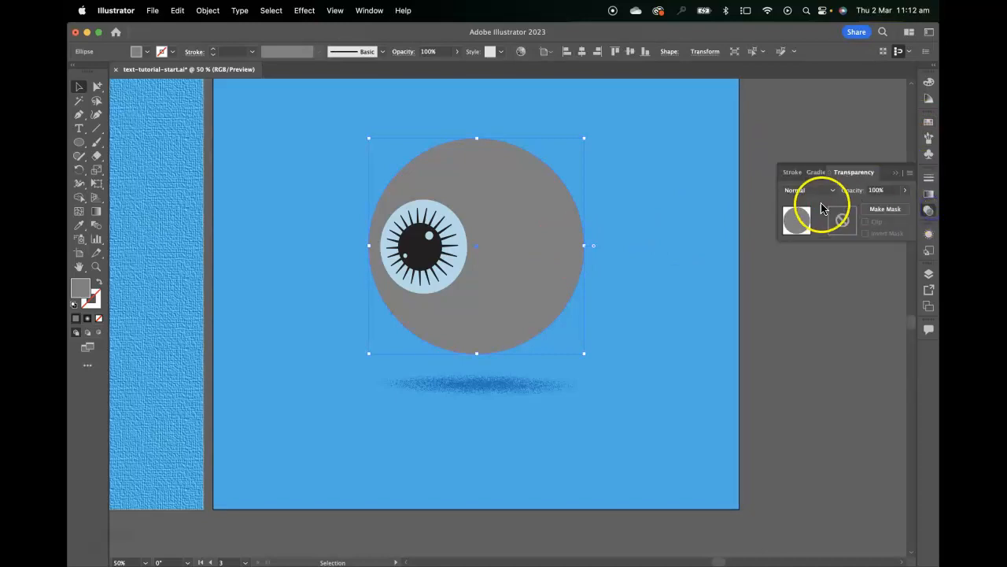
left_click(888, 210)
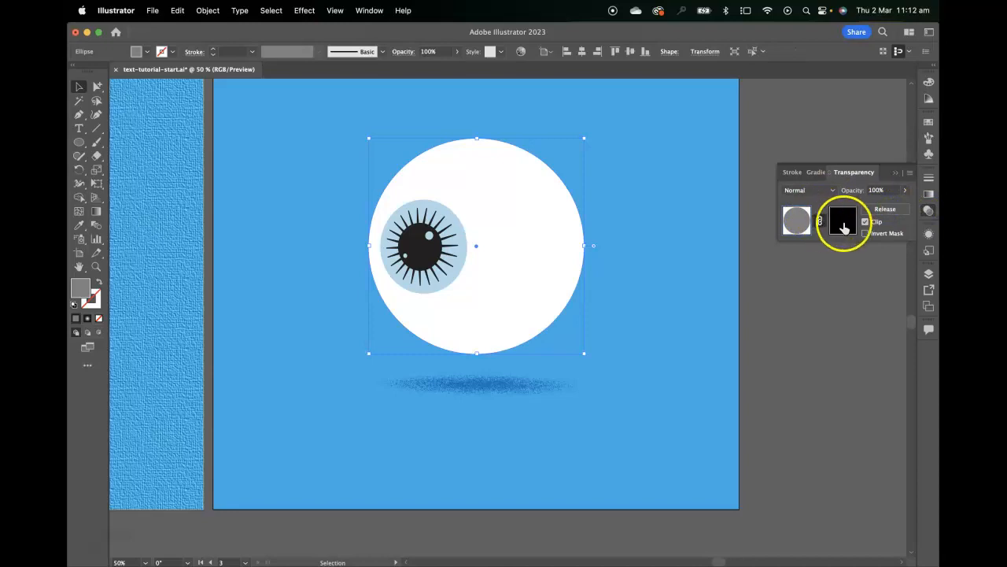
left_click(865, 222)
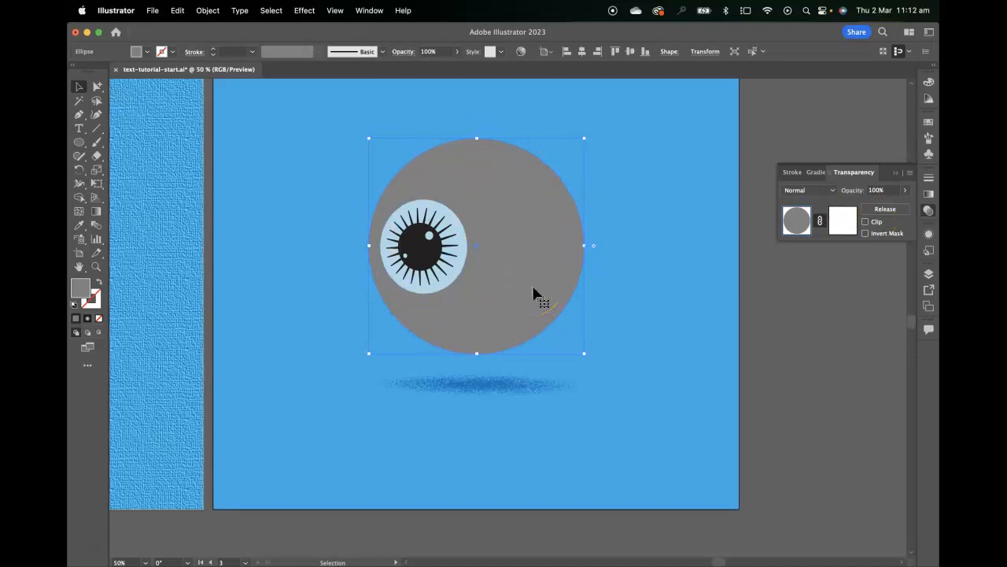
left_click(847, 222)
left_click(844, 221)
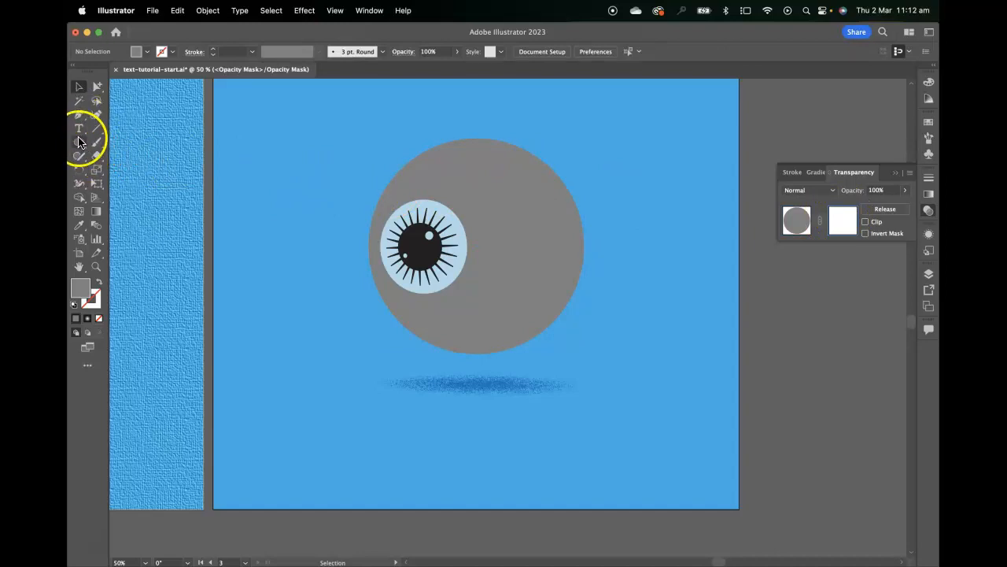
- Draw a rectangle covering the whole eyeball in the opacity mask and fill it with white (ffffff)
left_click_drag(78, 141, 101, 137)
left_click_drag(341, 128, 612, 367)
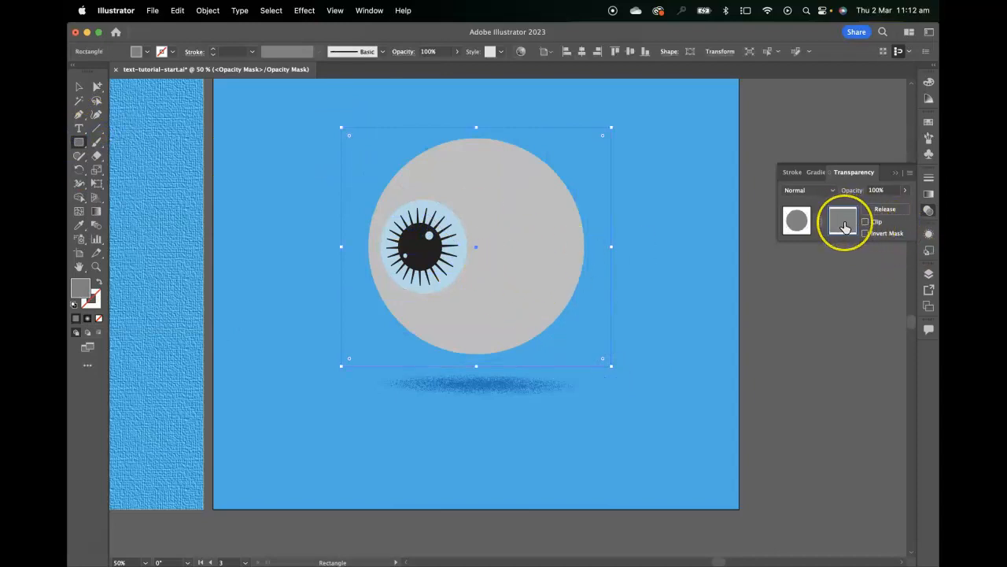
double_click(87, 292)
left_click_drag(439, 310, 340, 381)
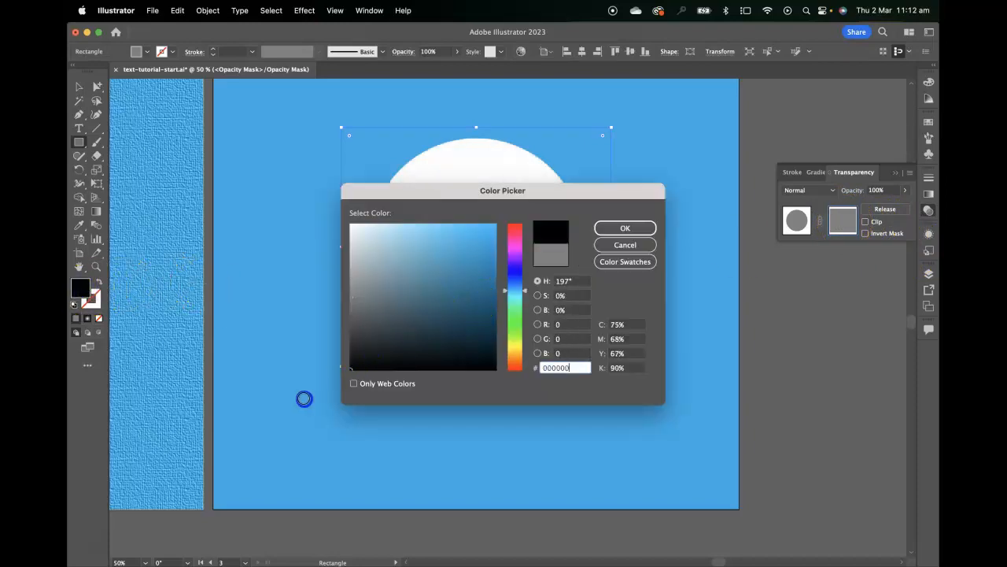
left_click_drag(370, 244, 332, 211)
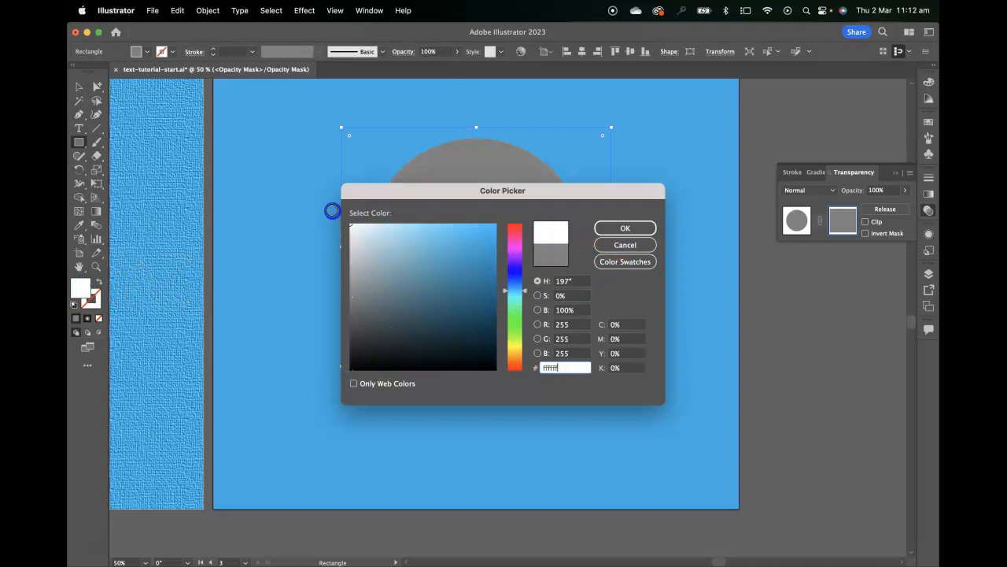
left_click_drag(602, 193, 822, 344)
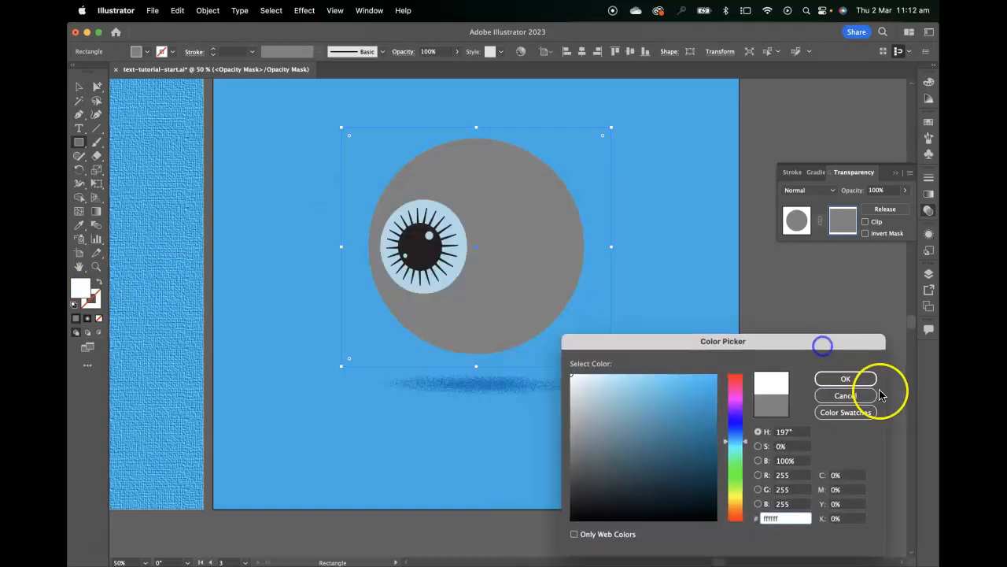
left_click(858, 378)
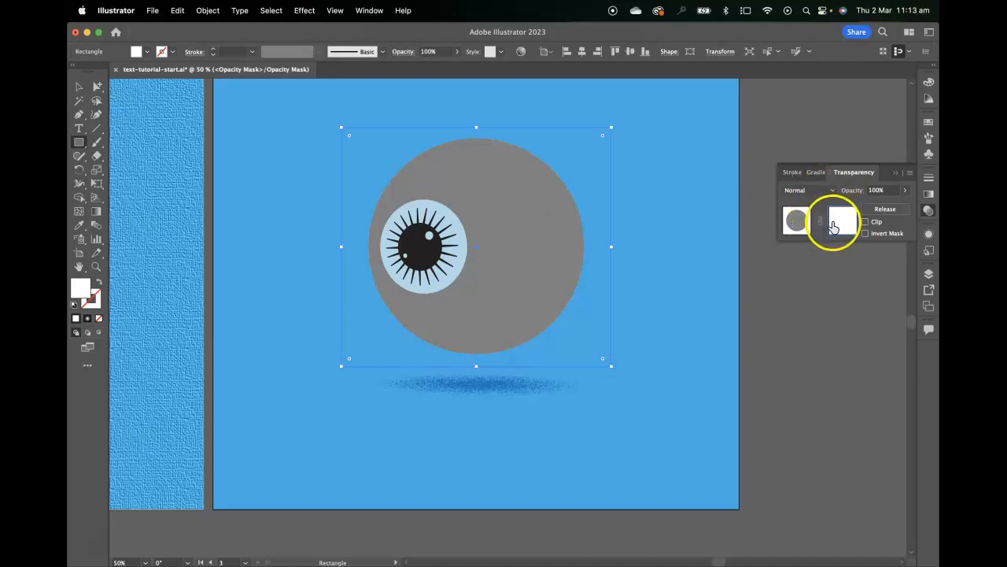
- Change the mask rectangle's fill to a freeform gradient drawn with points
left_click(302, 10)
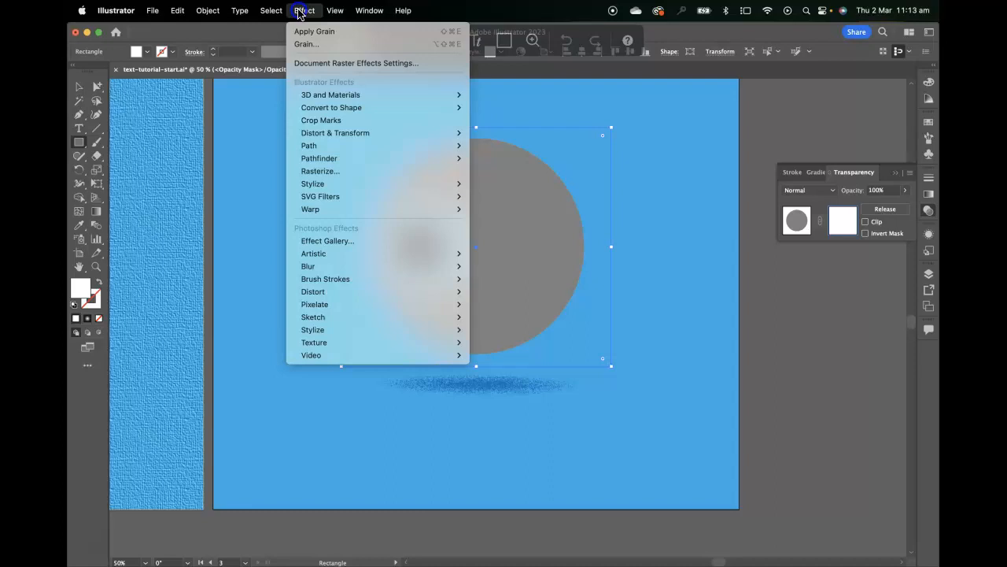
left_click(614, 113)
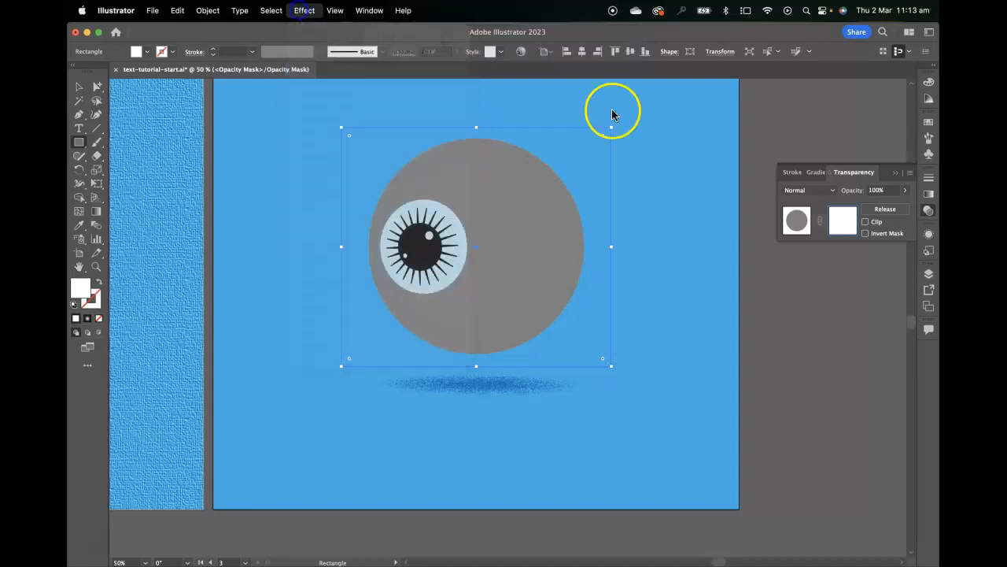
left_click(930, 196)
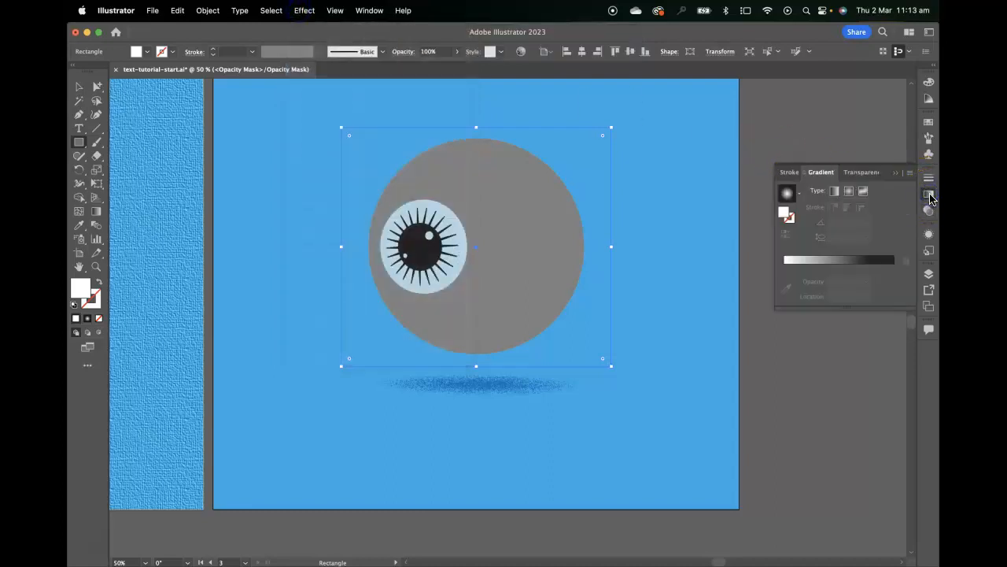
left_click(866, 191)
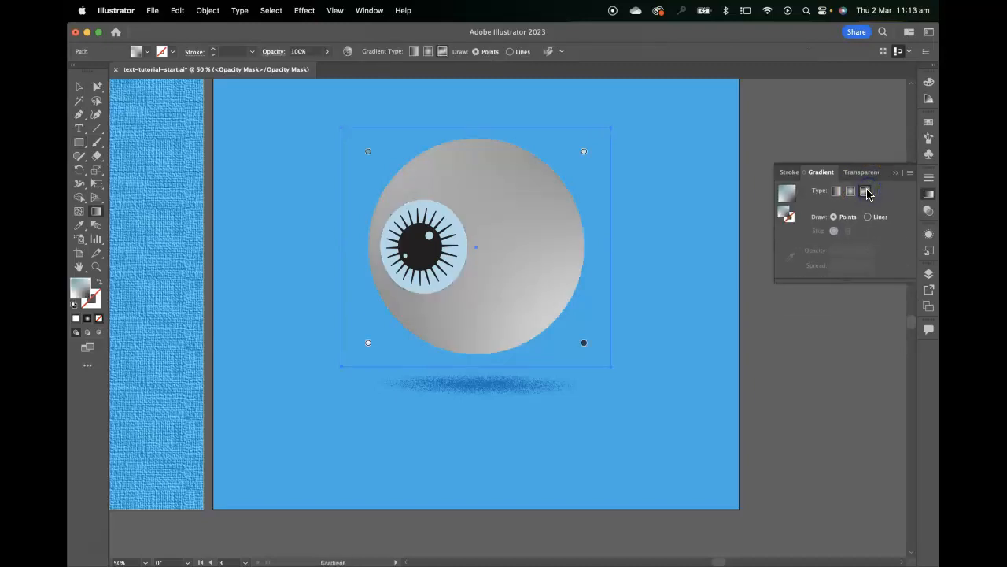
- Pull the gradient's four corner points inside the eyeball, placing the dark one near the centre and a light one at the lower-right edge
left_click_drag(368, 152, 396, 169)
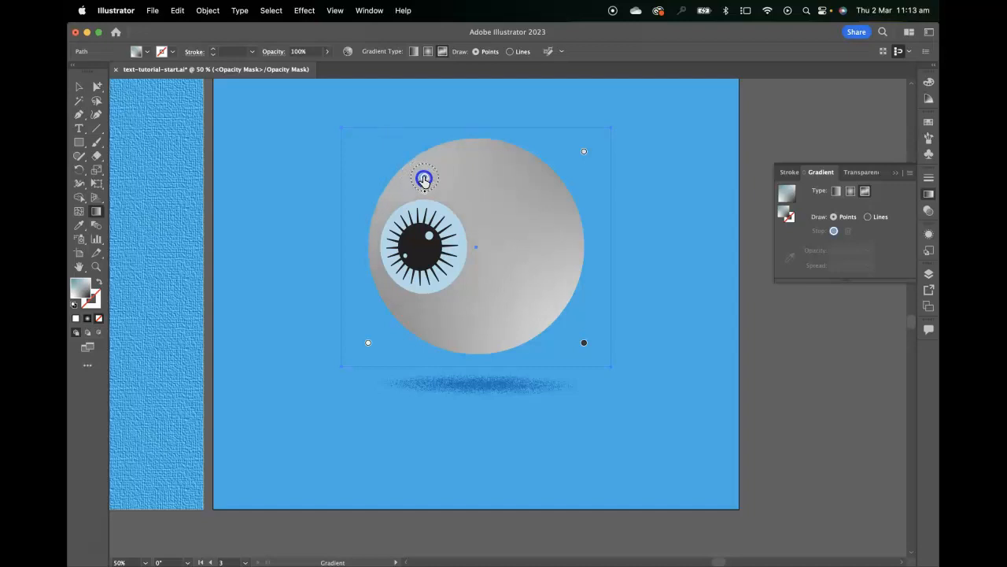
left_click_drag(584, 151, 537, 189)
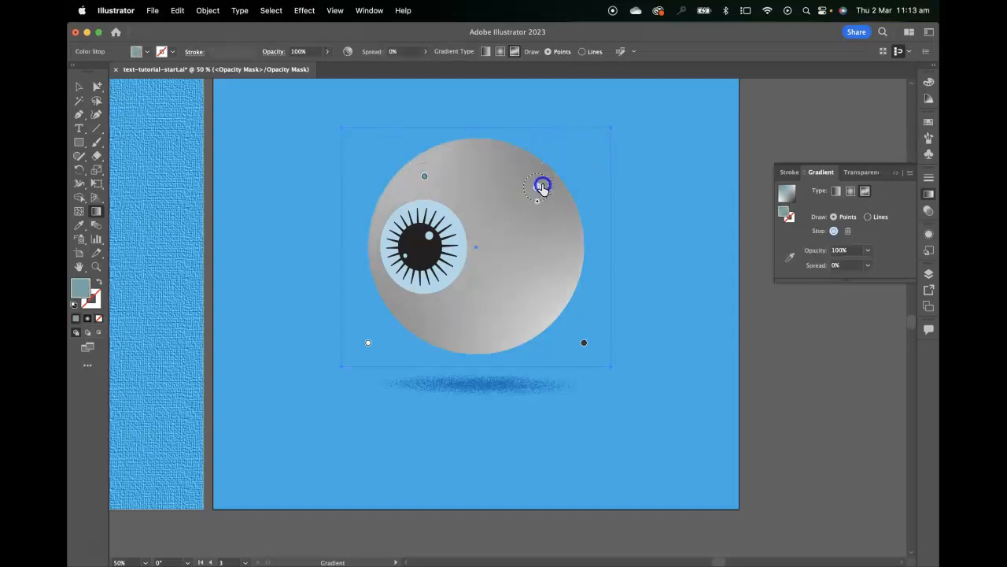
left_click_drag(367, 342, 421, 319)
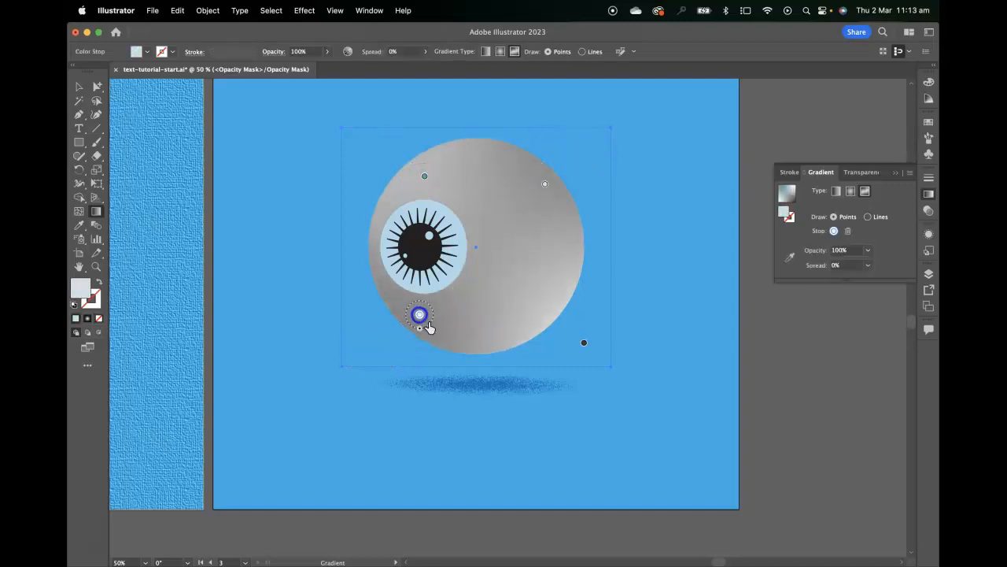
left_click_drag(584, 342, 501, 252)
left_click_drag(421, 318, 540, 332)
mouse_move(501, 251)
left_mouse_down()
mouse_move(480, 279)
mouse_move(441, 282)
mouse_move(492, 264)
left_mouse_up()
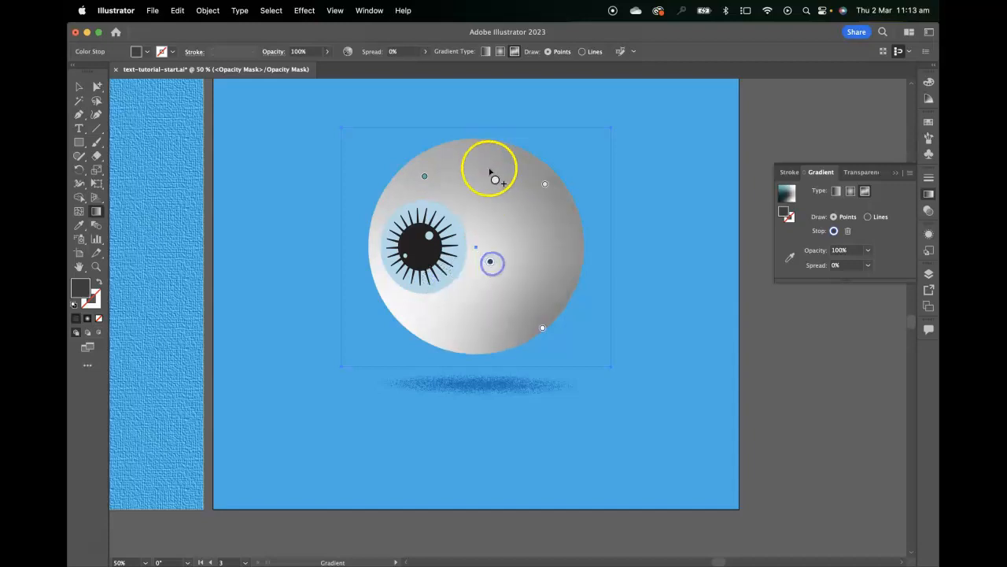
- Color the upper-right gradient point black, move it to the eyeball's top, and place the teal point at the right edge
mouse_move(544, 183)
left_mouse_down()
mouse_move(583, 229)
mouse_move(560, 219)
left_mouse_up()
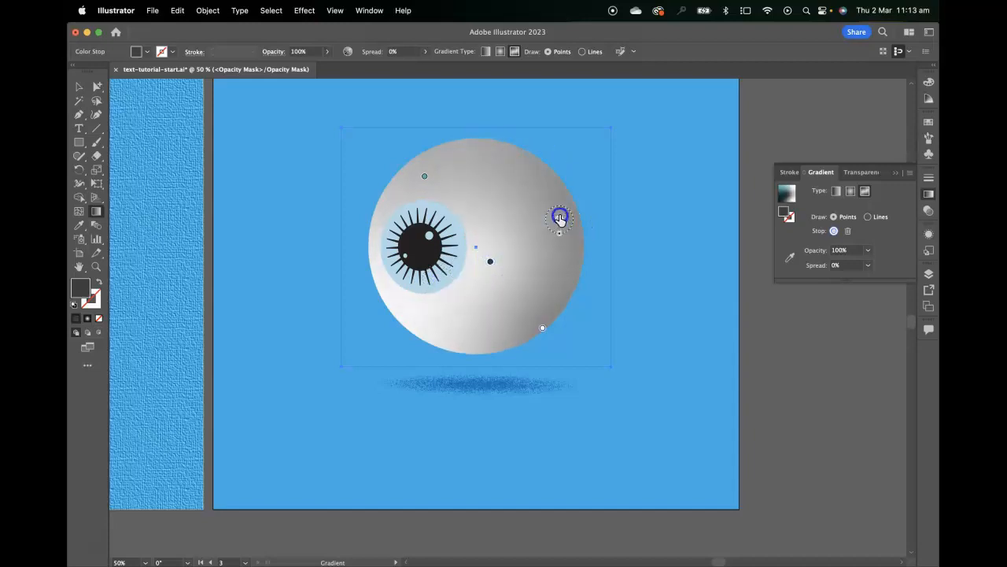
double_click(552, 204)
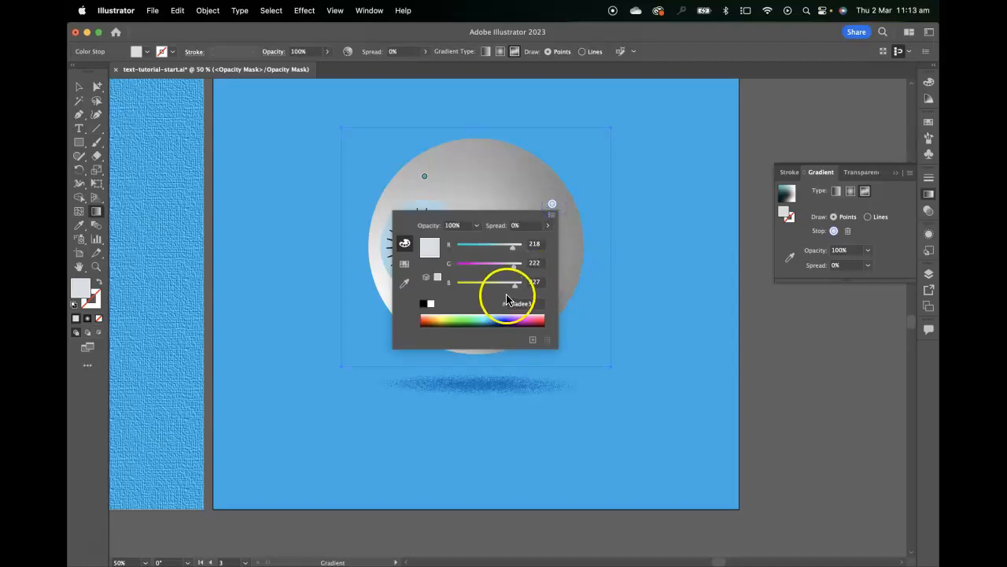
left_click(424, 303)
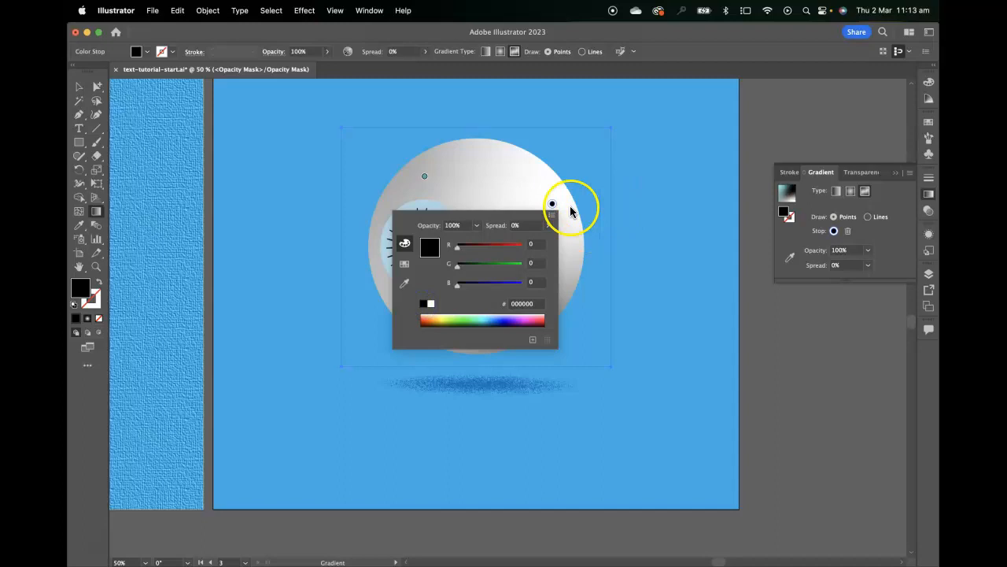
left_click(595, 230)
mouse_move(552, 204)
left_mouse_down()
mouse_move(533, 175)
mouse_move(481, 164)
mouse_move(448, 181)
mouse_move(572, 262)
left_mouse_up()
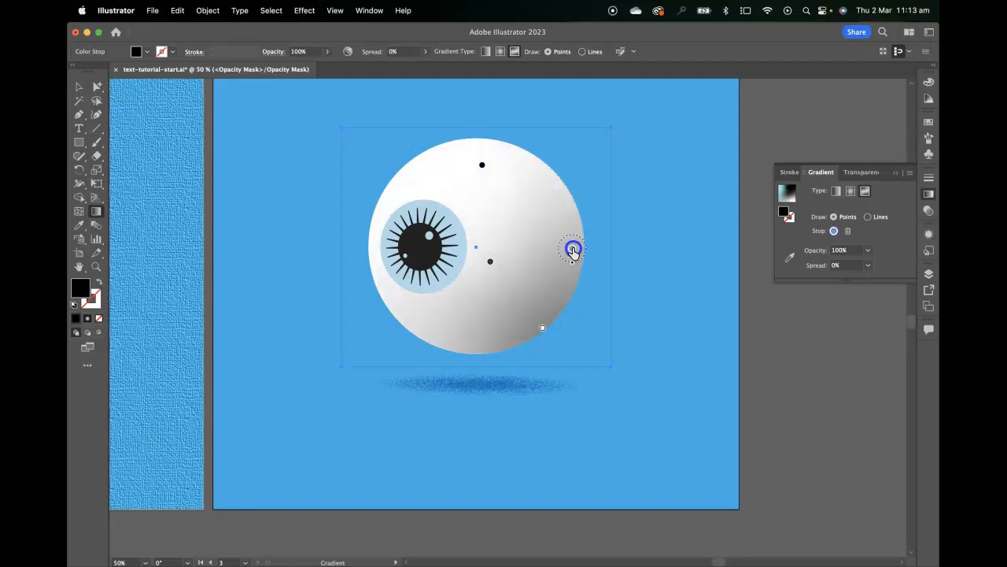
- Set the teal gradient point at the eyeball's right edge to white
double_click(572, 250)
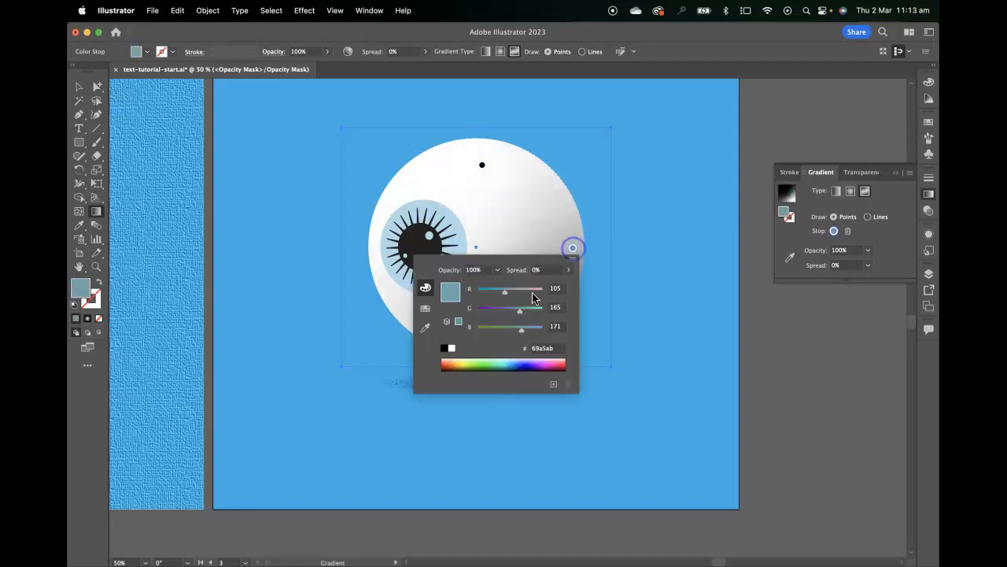
left_click(443, 348)
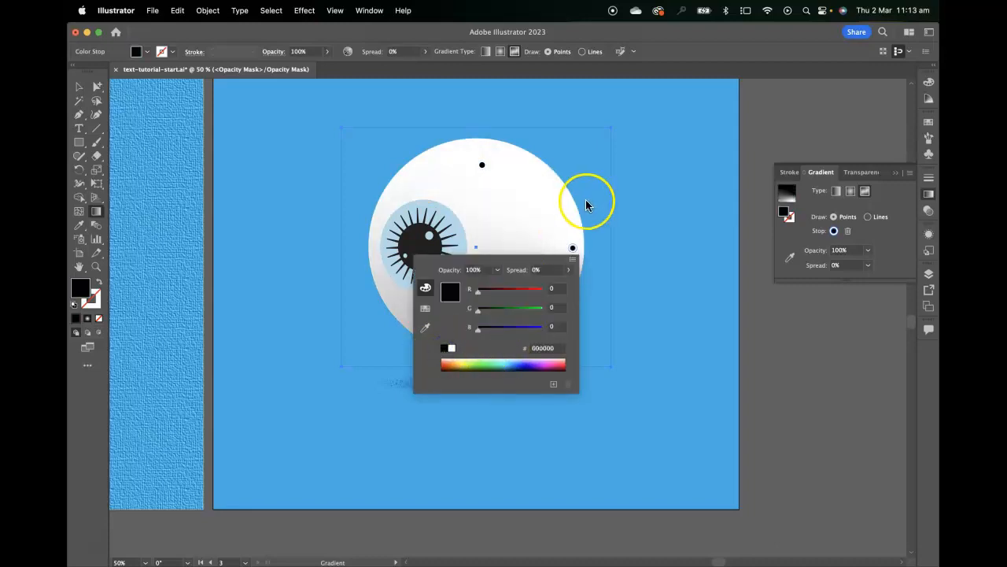
left_click(450, 348)
left_click(621, 206)
- Move the lower white point to the eyeball's bottom edge and shift both dark points down and right to confine the shading to the lower right
left_click_drag(541, 328, 503, 343)
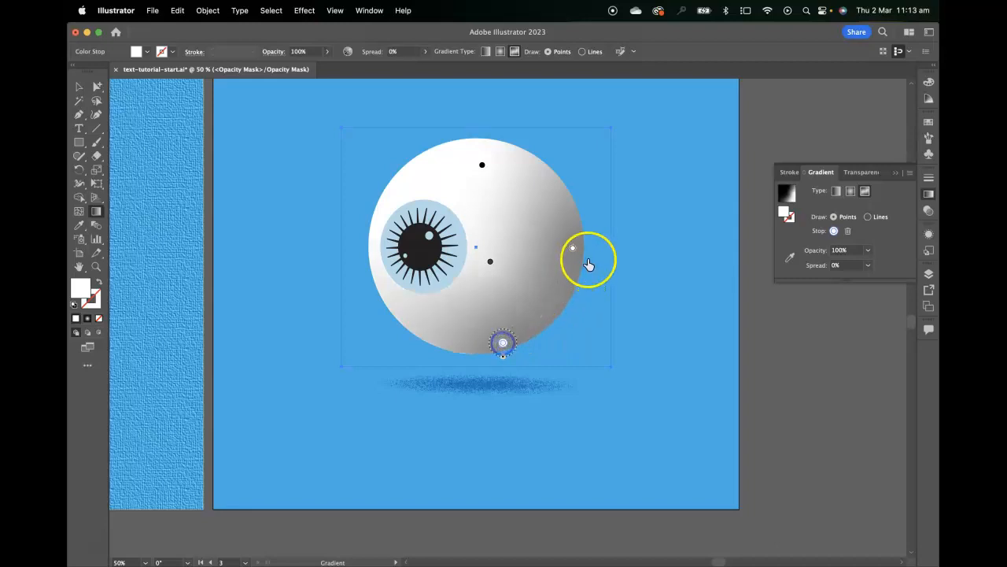
left_click_drag(490, 271, 490, 283)
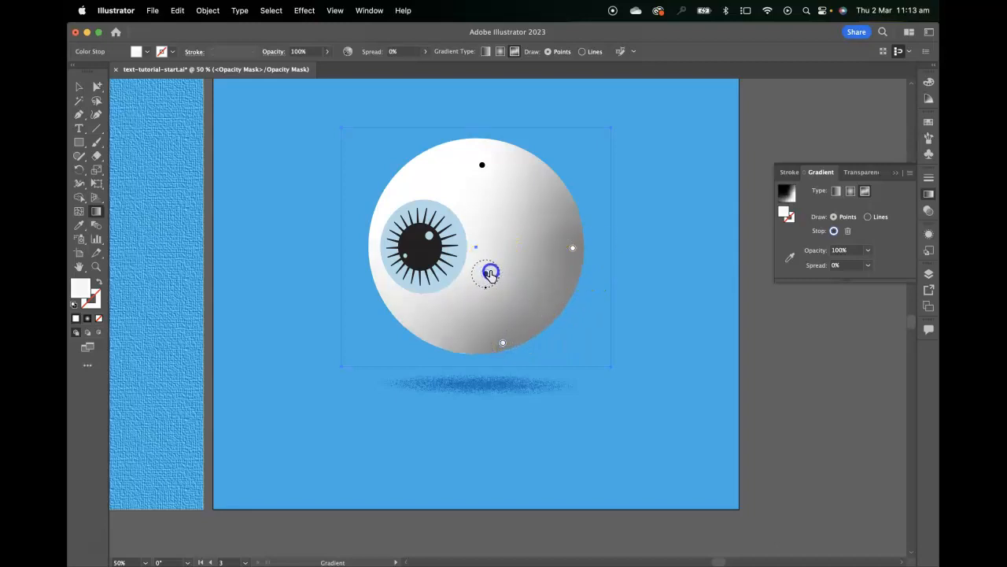
left_click(484, 167)
left_click(485, 272)
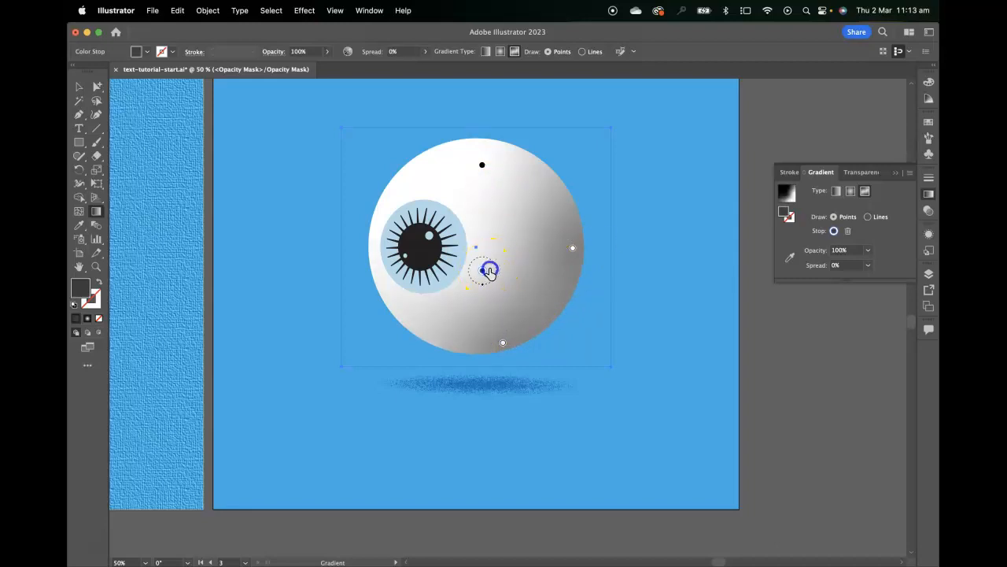
left_click_drag(482, 166, 513, 205)
left_click_drag(487, 270, 491, 290)
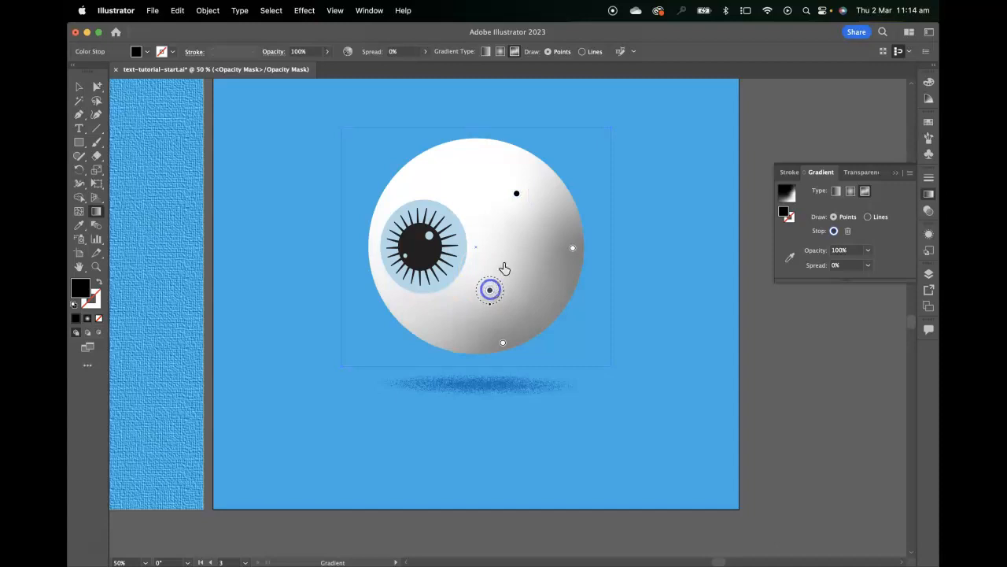
left_click(517, 195)
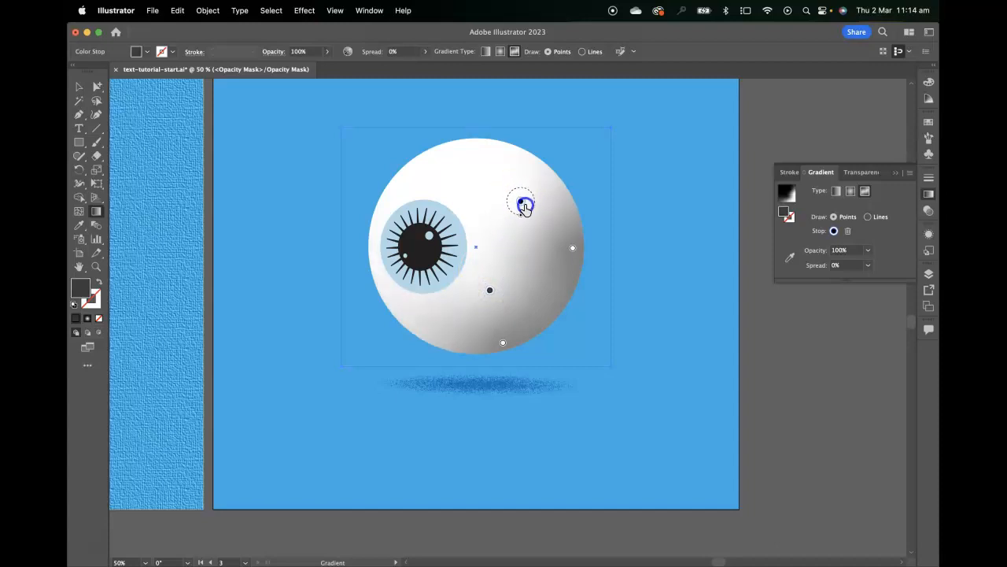
left_click_drag(528, 214, 528, 215)
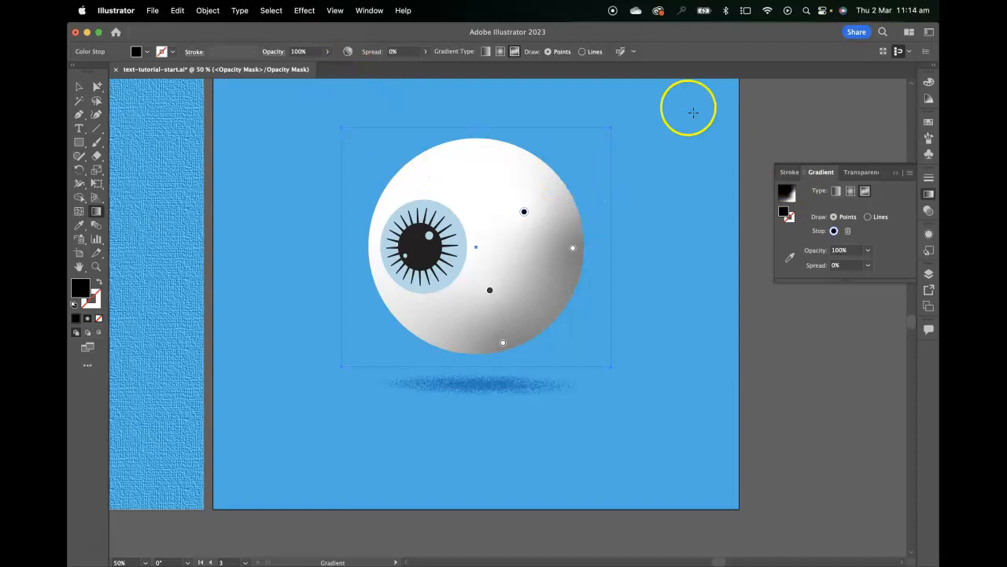
- Apply a Stippled Grain texture to the mask gradient with intensity 67 and contrast 35
left_click(304, 10)
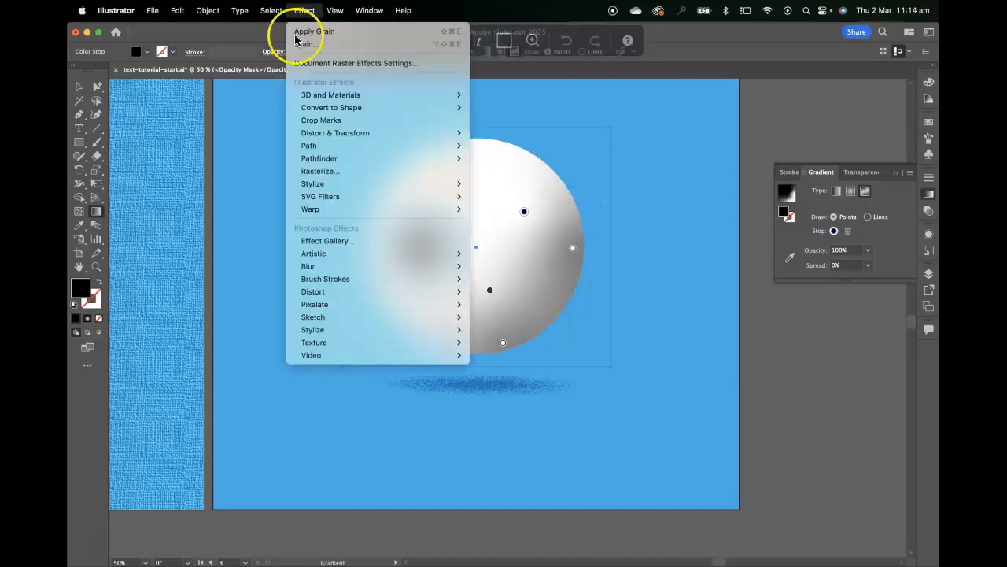
mouse_move(337, 346)
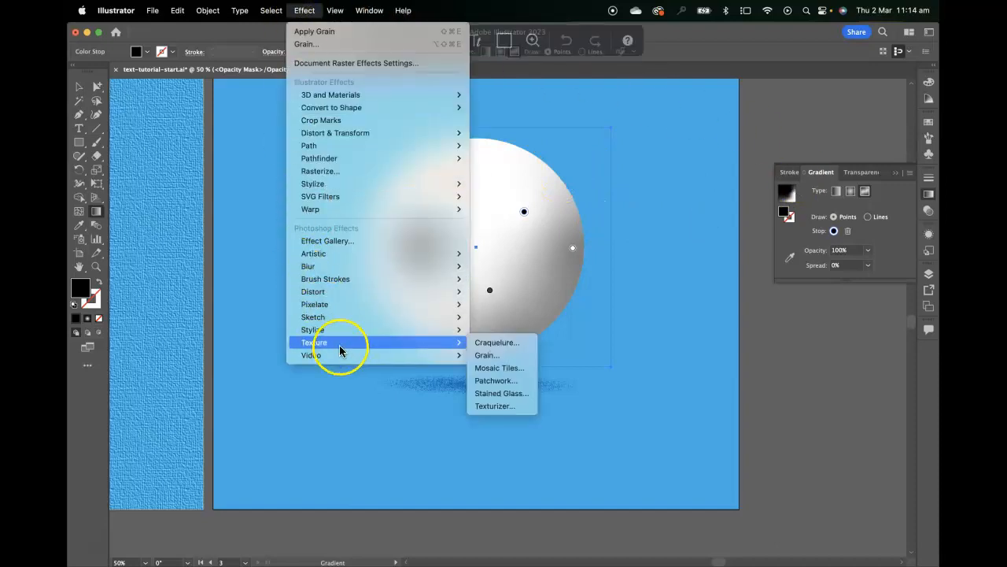
left_click(526, 360)
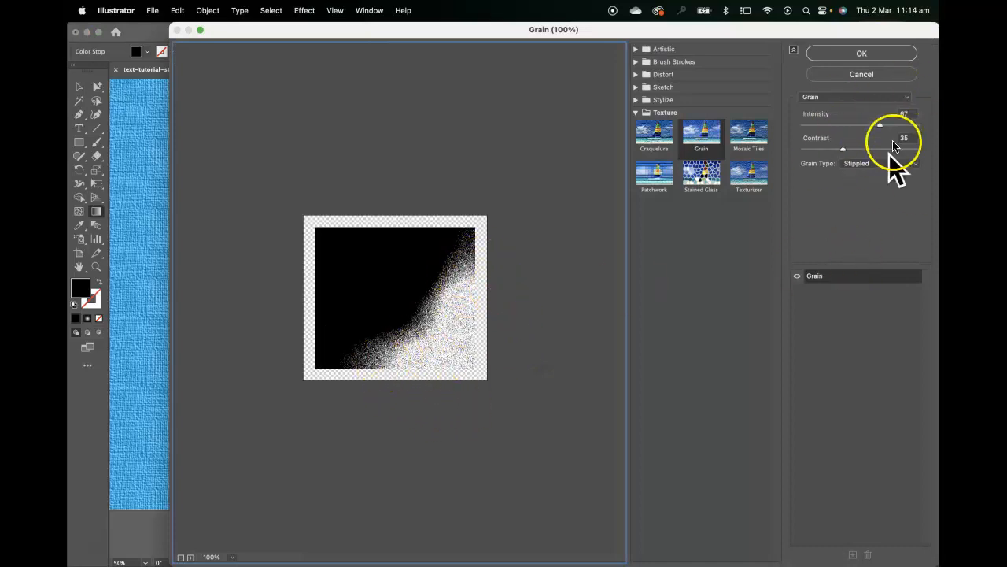
left_click(850, 53)
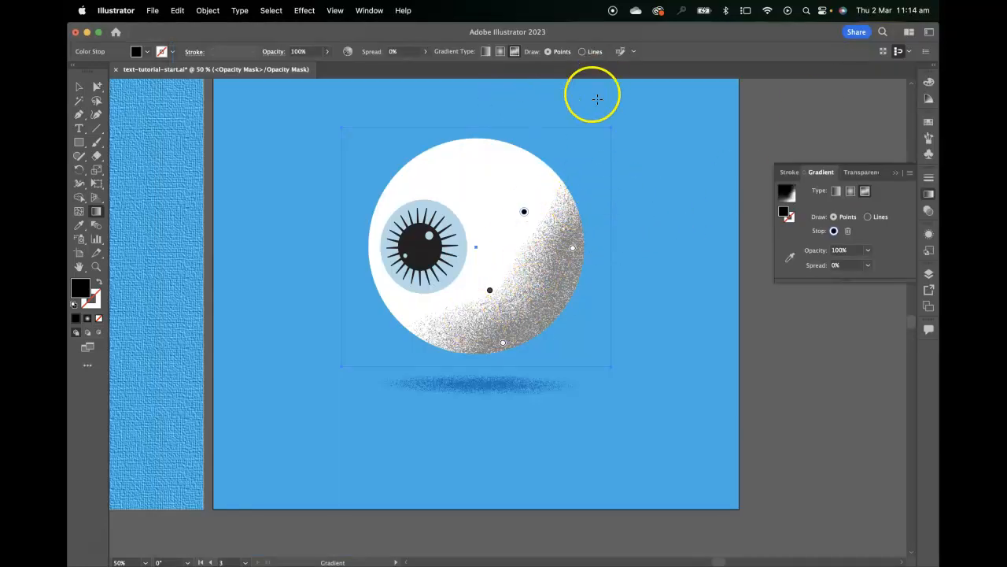
- Reposition the two dark gradient points diagonally right of and below the eyeball's centre, and nudge the right white point closer to the edge
left_click(571, 295)
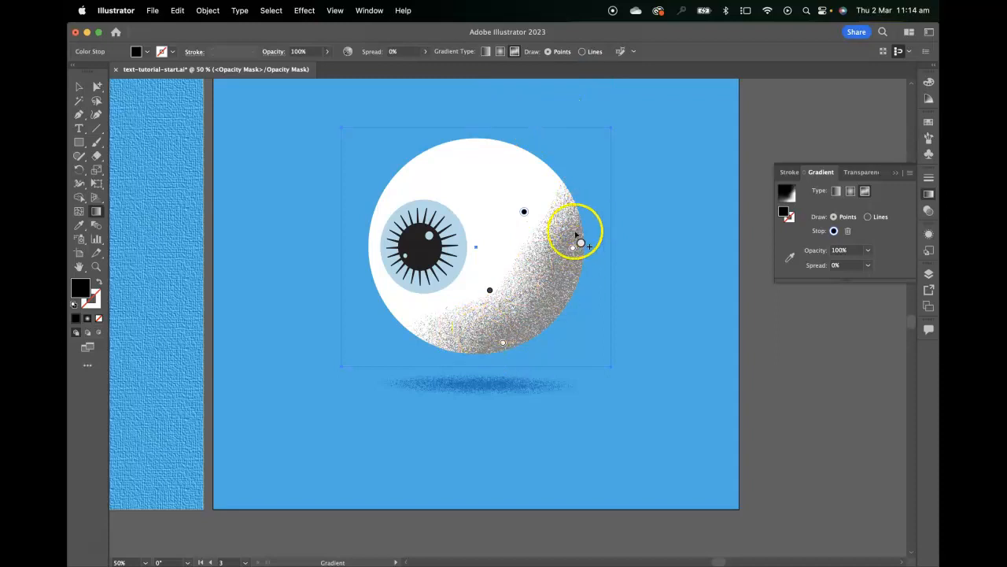
left_click_drag(486, 306, 486, 309)
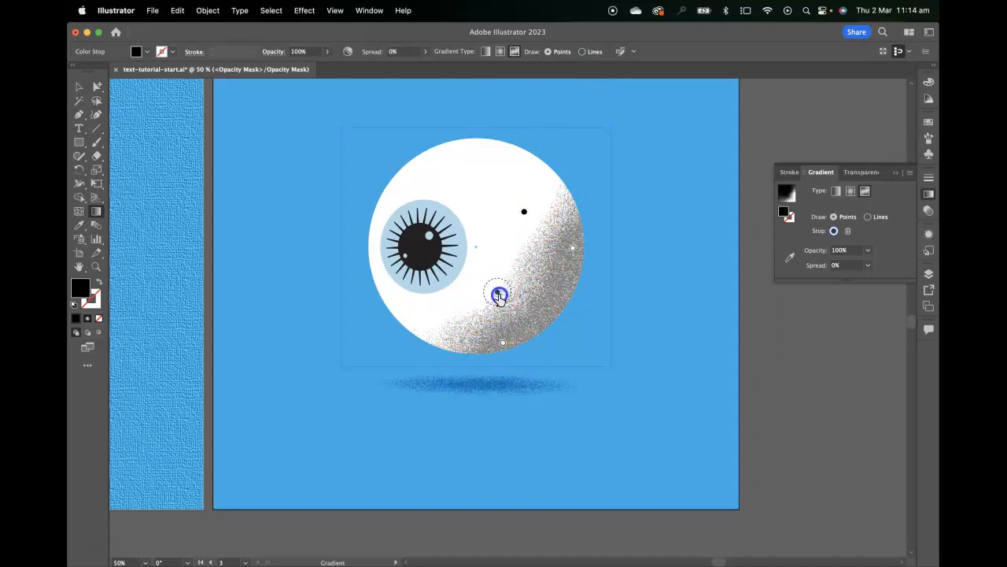
left_click(524, 213)
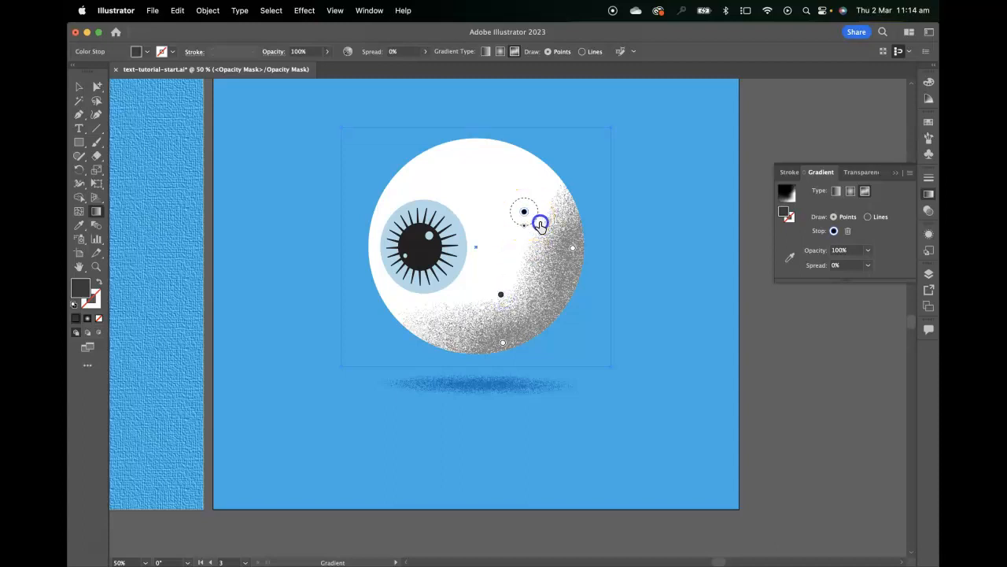
mouse_move(501, 294)
left_mouse_down()
mouse_move(484, 309)
mouse_move(503, 292)
left_mouse_up()
left_click(538, 222)
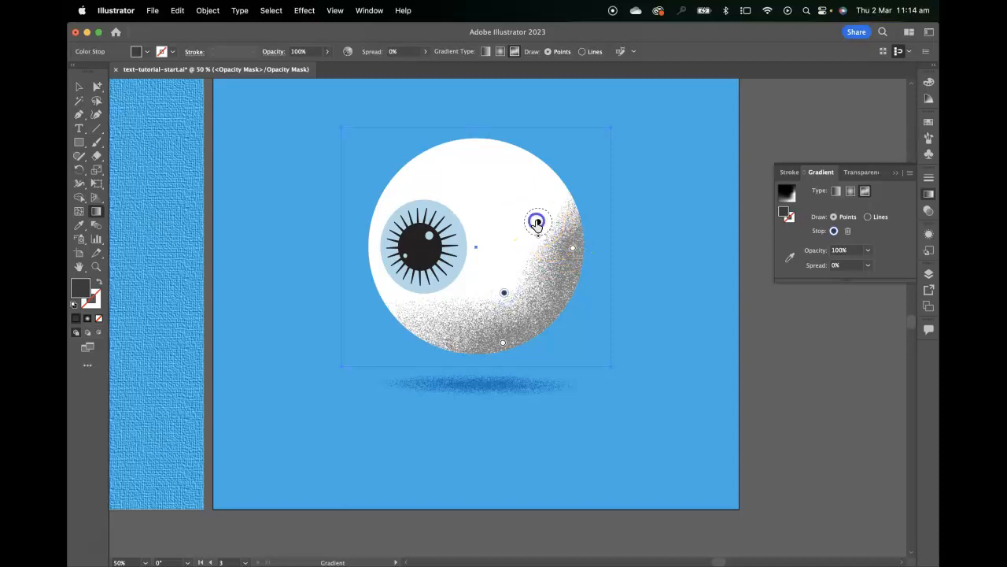
left_click(572, 248)
left_click_drag(577, 244, 577, 242)
mouse_move(505, 293)
left_mouse_down()
mouse_move(474, 293)
mouse_move(486, 293)
left_mouse_up()
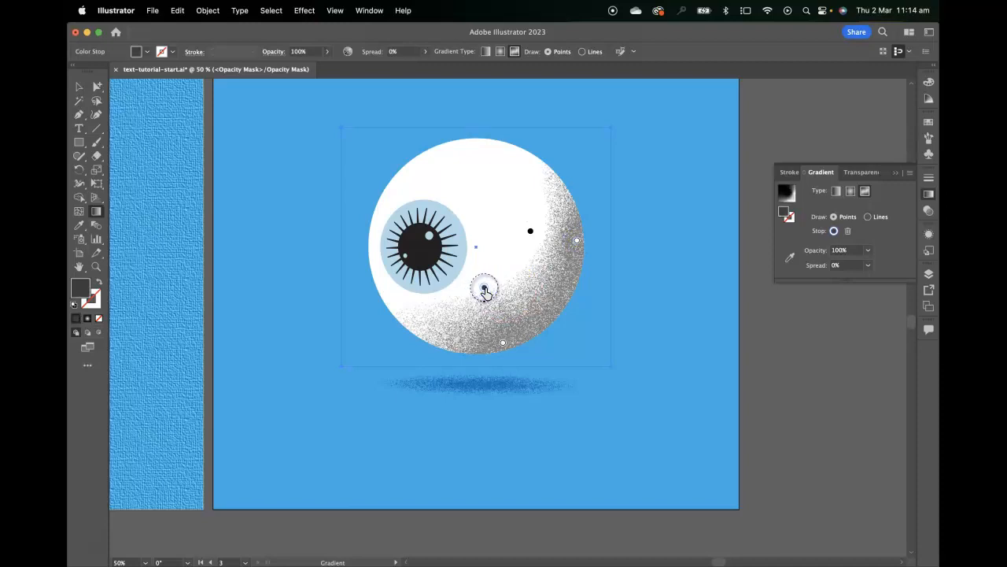
- Switch the freeform gradient to Lines and draw a curve through both dark points, ending with a new dark point just below the iris
left_click(869, 219)
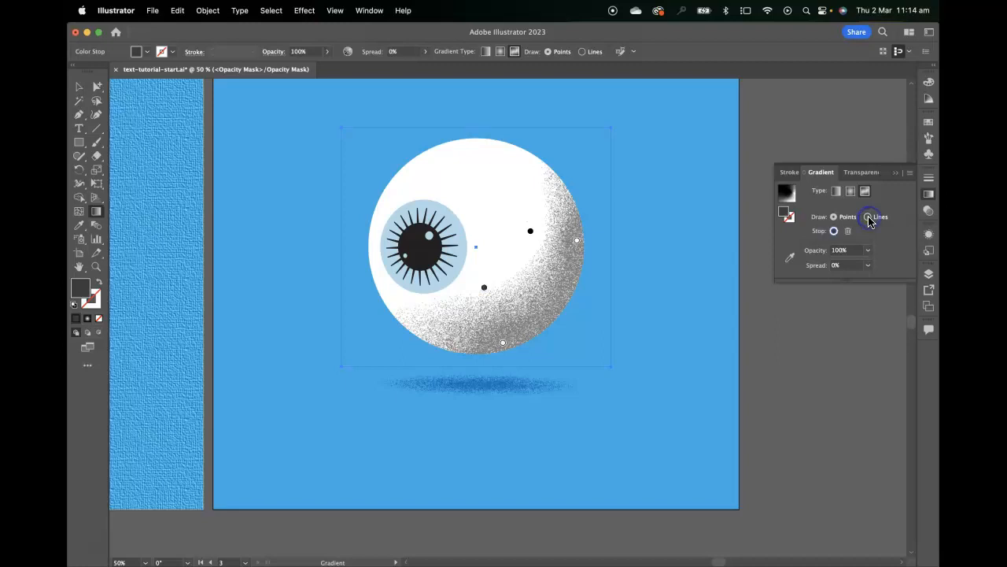
left_click(531, 231)
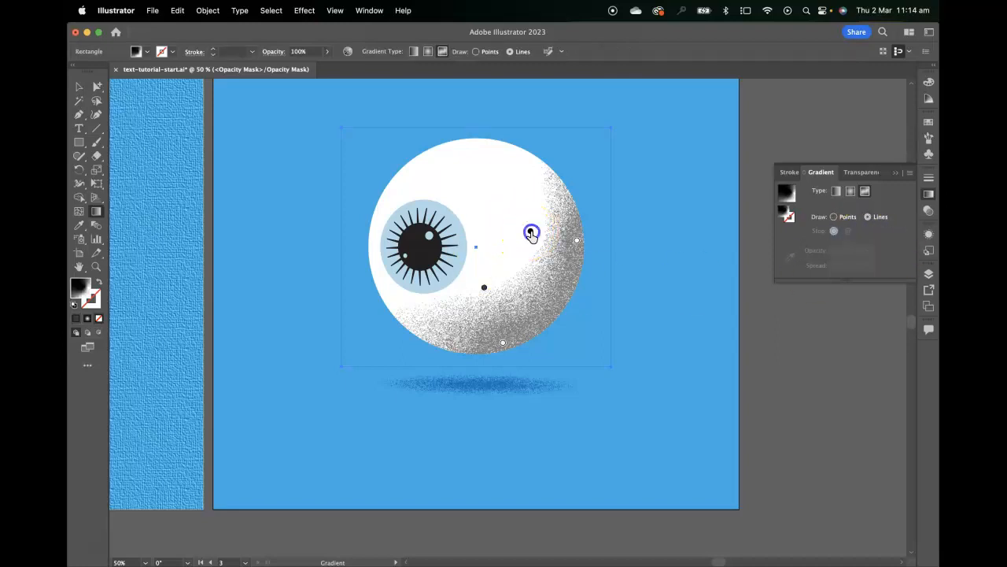
left_click(485, 288)
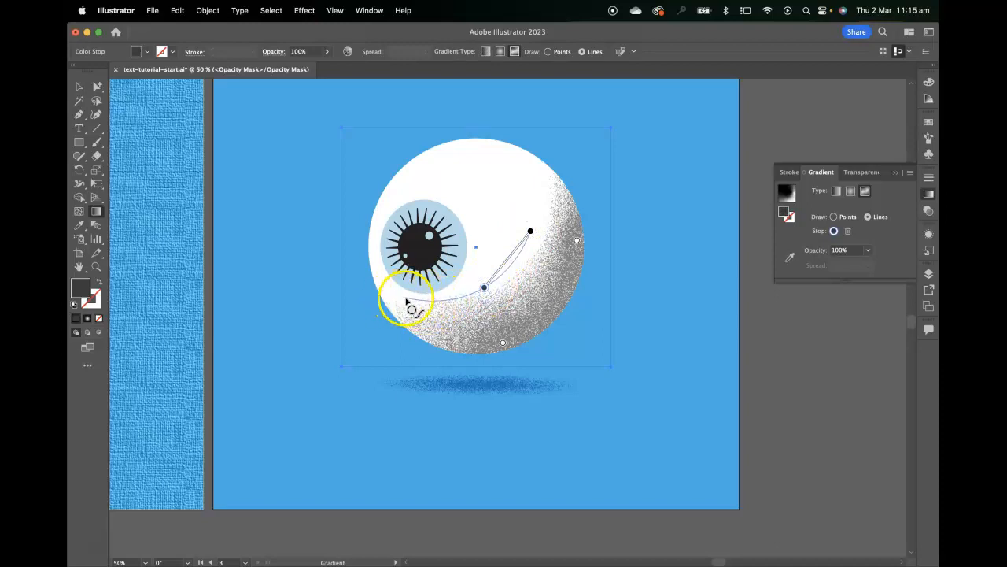
left_click(405, 297)
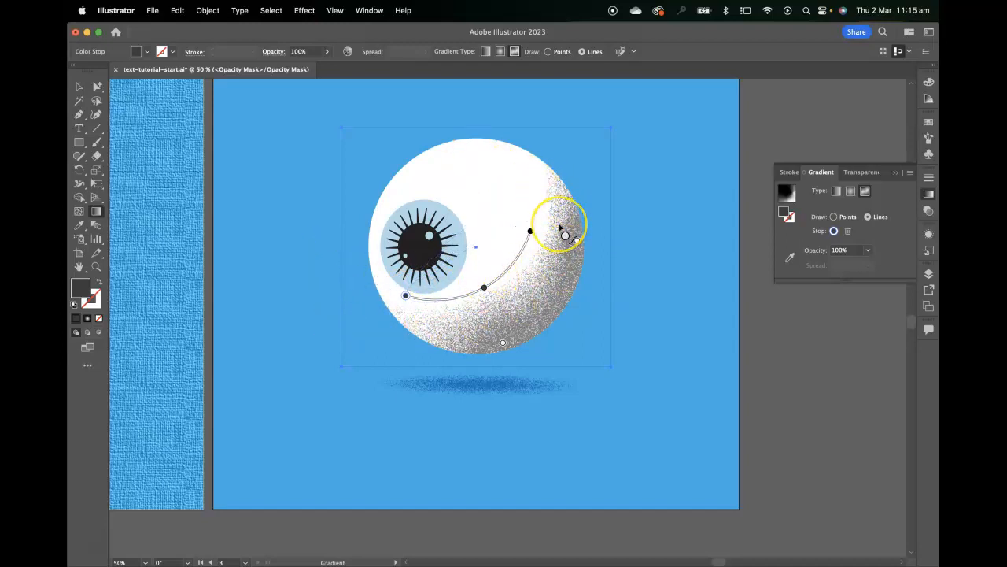
left_click_drag(566, 194, 529, 183)
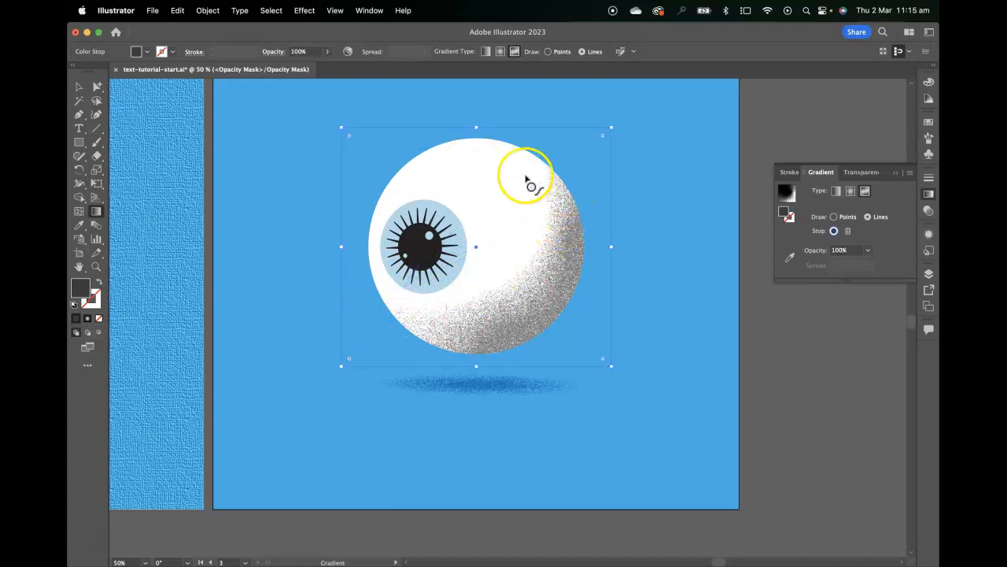
left_click(572, 207)
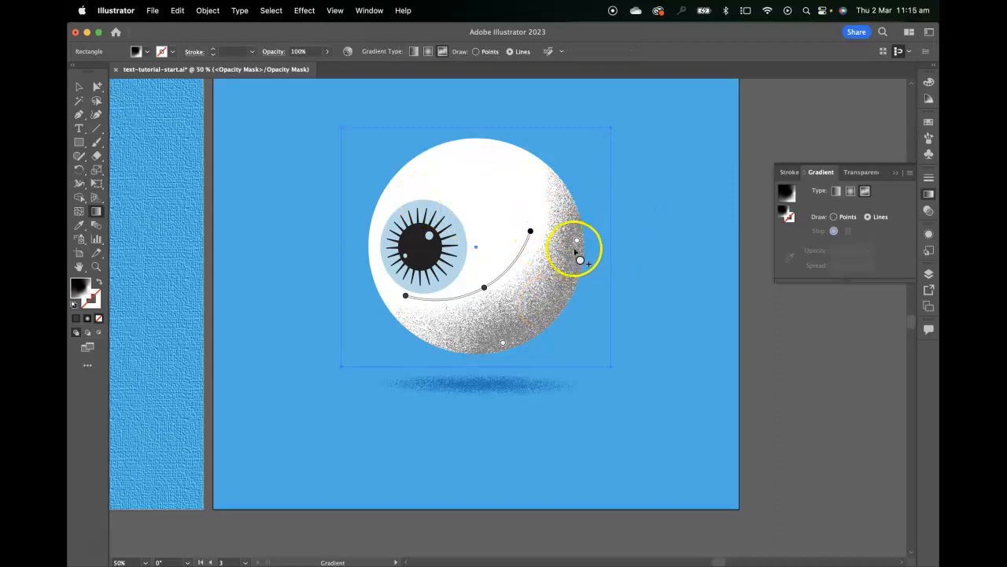
- Draw a white gradient line along the eyeball's lower-right rim, from the right white point through the bottom one to the lower-left edge
left_click(577, 241)
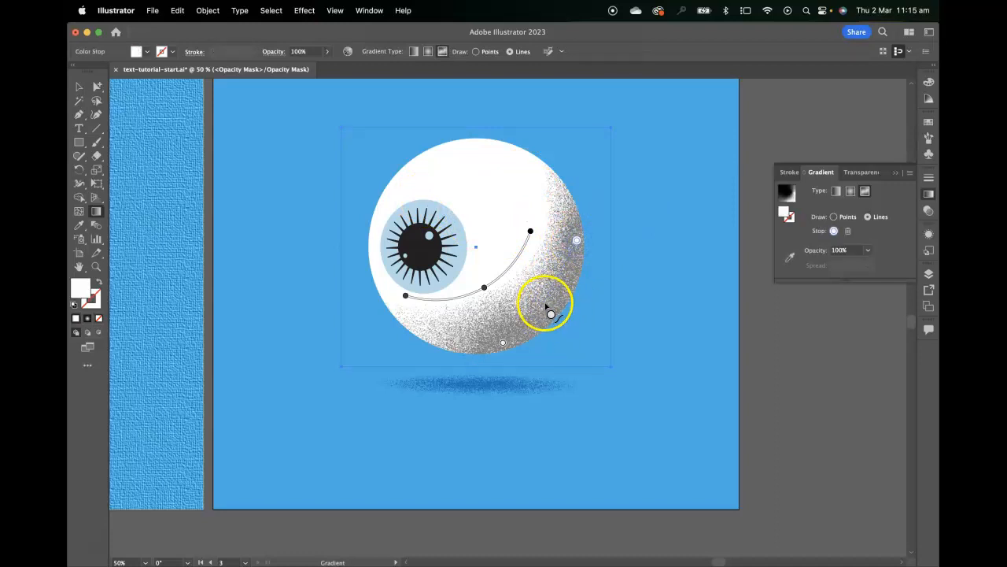
left_click_drag(551, 314, 546, 301)
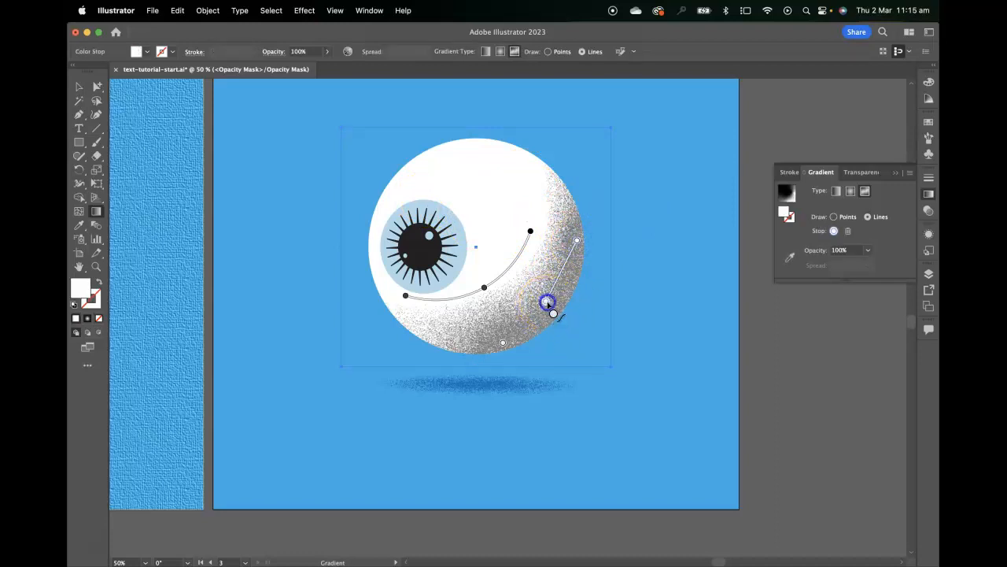
left_click(502, 343)
left_click(440, 343)
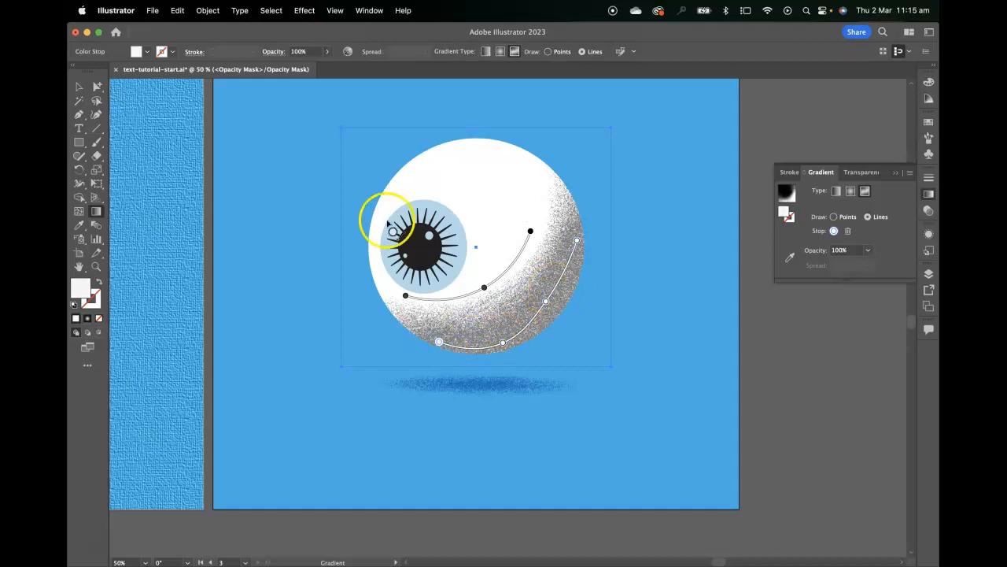
- Exit the opacity mask to the shading circle, set its fill to light gray #cecece, and deselect it
left_click(83, 89)
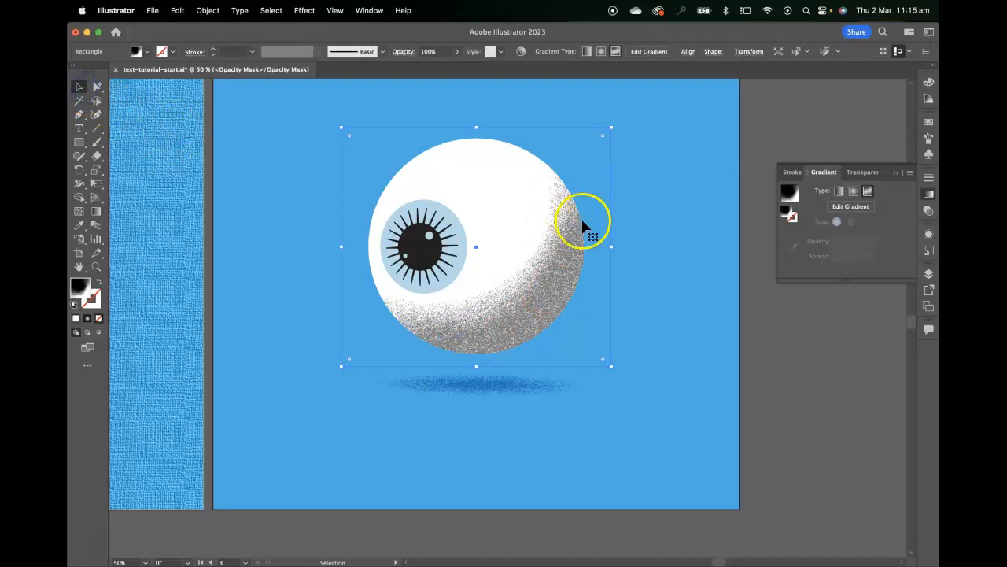
left_click(928, 211)
left_click(797, 222)
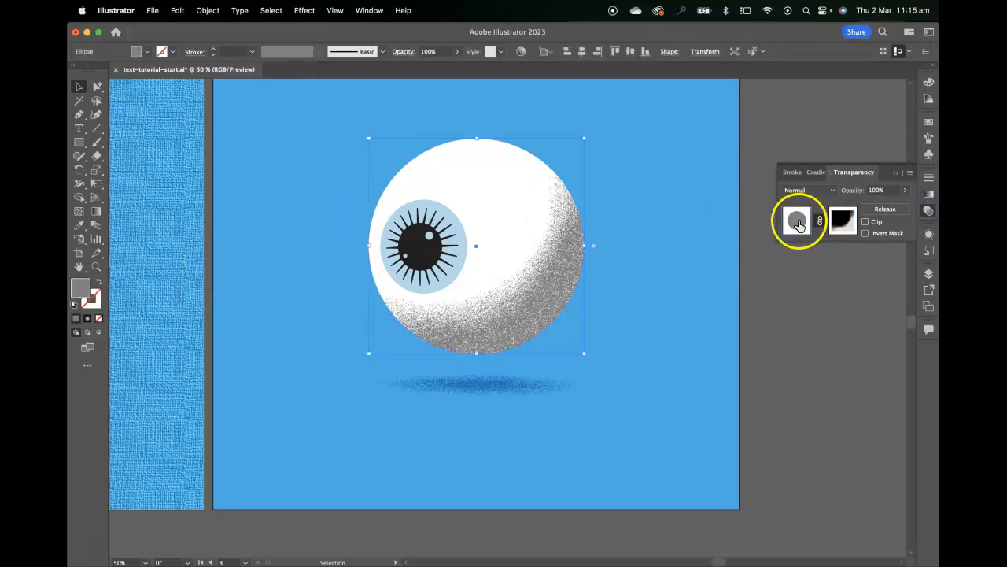
double_click(75, 289)
left_click_drag(578, 427, 554, 400)
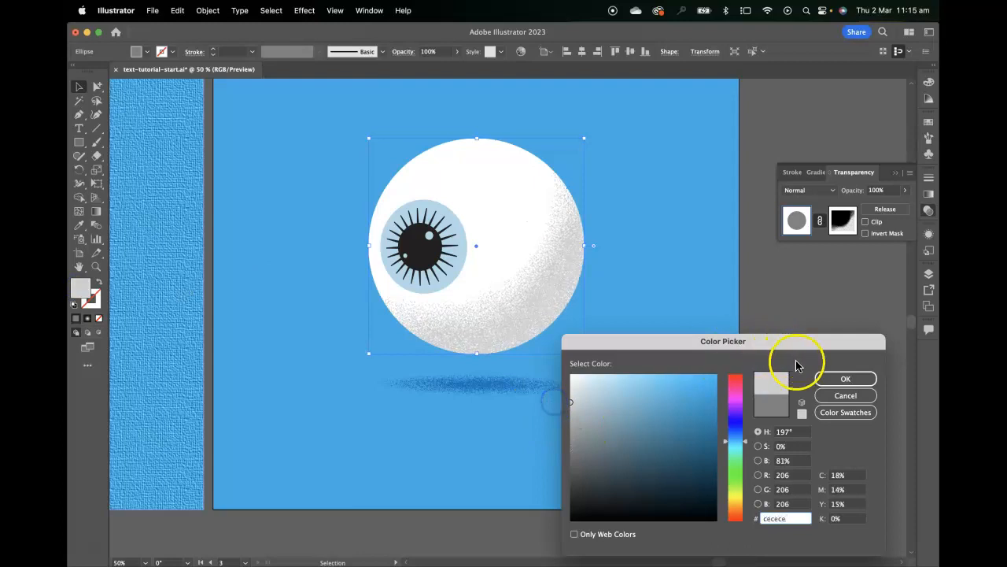
left_click(835, 377)
left_click(836, 349)
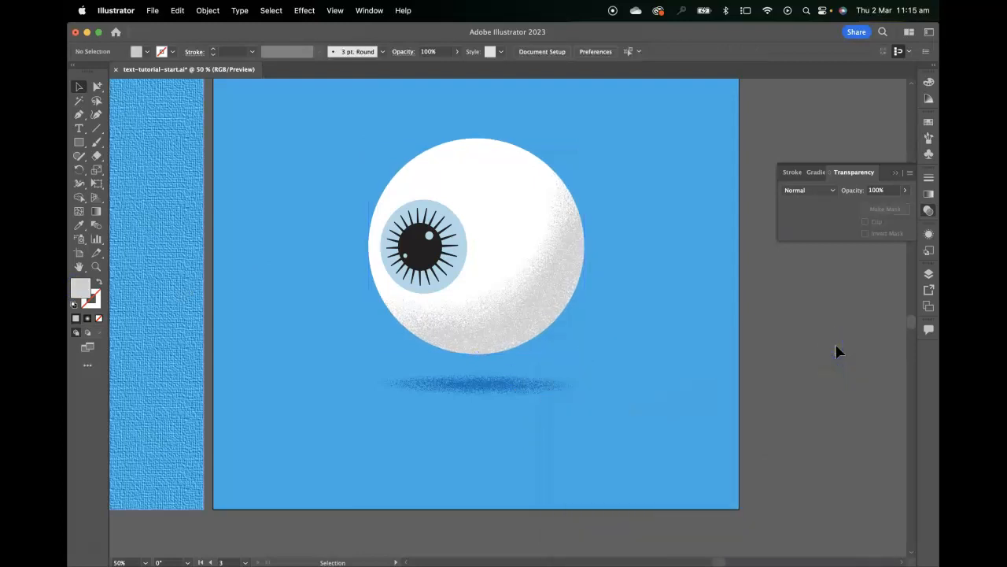